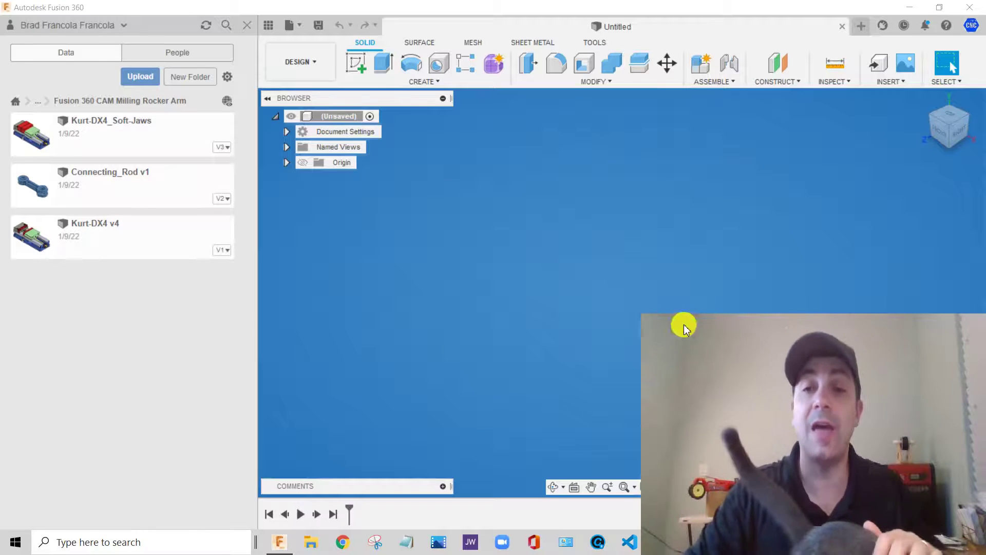
Step: Open the Connecting_Rod v1 design from the Data Panel
{"action": "left_click_drag", "start_coordinate": [642, 319], "coordinate": [42, 347]}
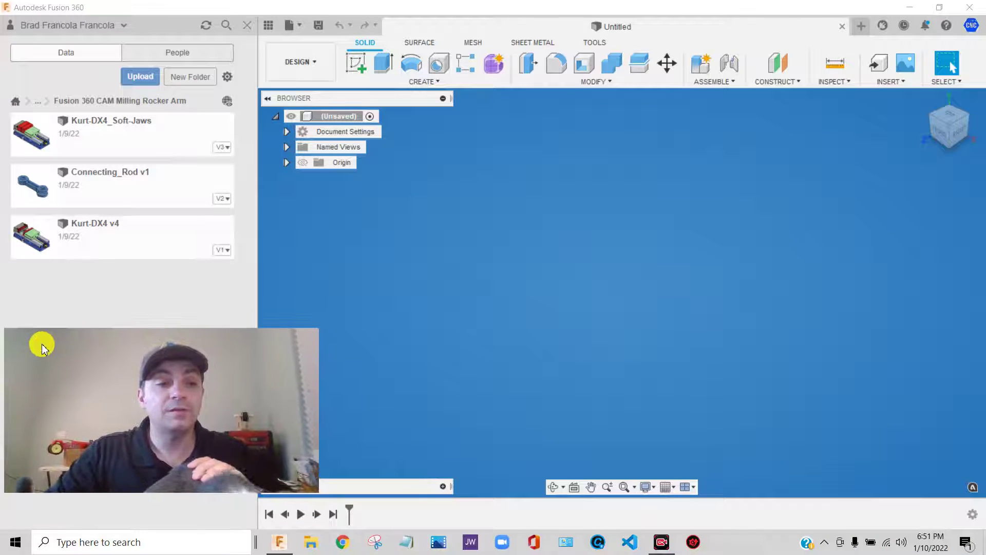
{"action": "left_click_drag", "start_coordinate": [311, 331], "coordinate": [255, 359]}
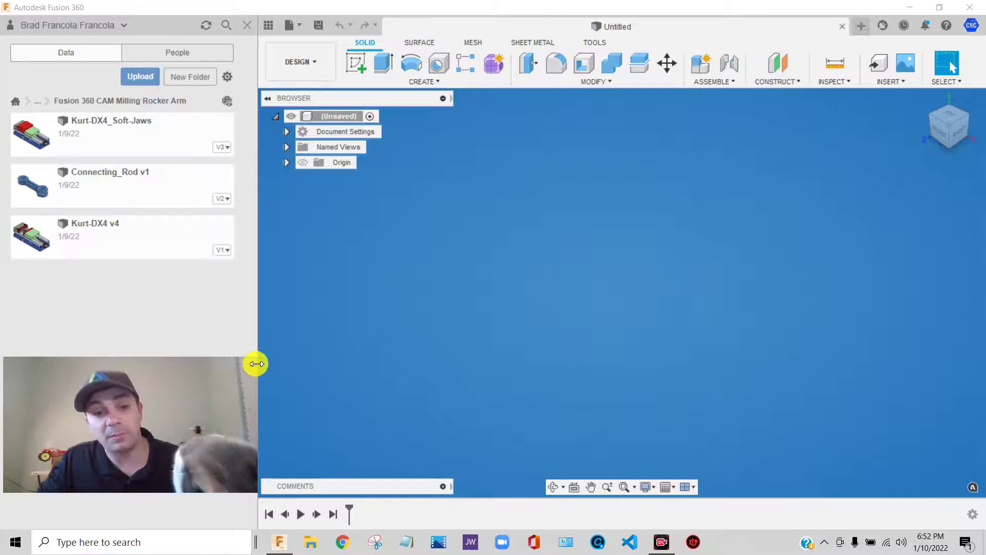
{"action": "right_click", "coordinate": [119, 188]}
{"action": "left_click", "coordinate": [135, 194]}
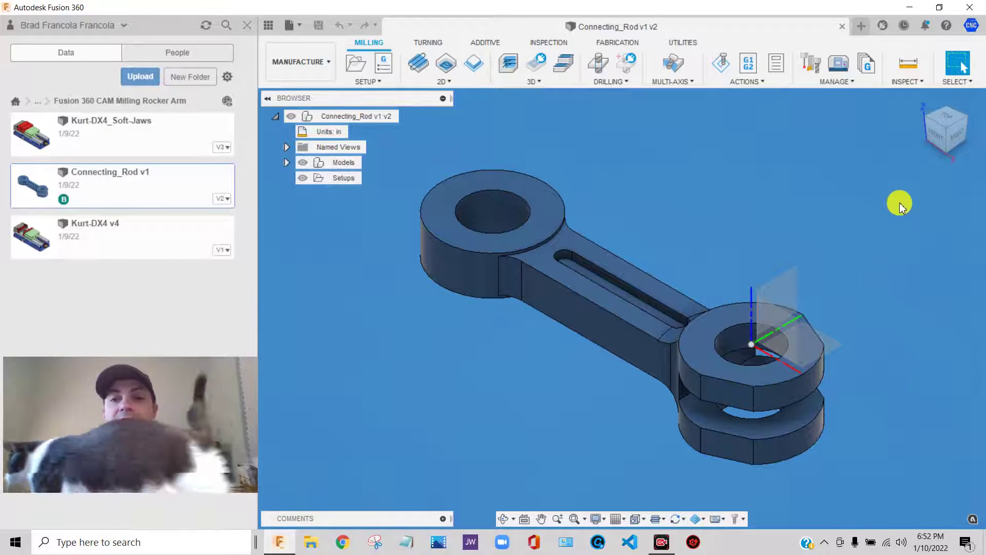
Step: Orbit the rod to an angled isometric view and select the near boss's inner edge
{"action": "left_click_drag", "start_coordinate": [942, 135], "coordinate": [543, 220]}
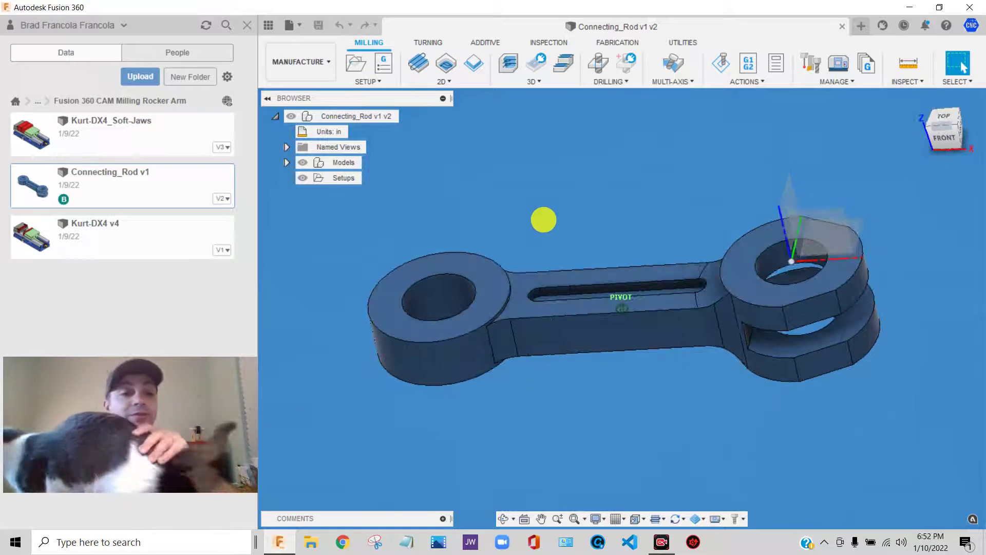
{"action": "middle_click_drag", "start_coordinate": [543, 220], "coordinate": [667, 210], "text": "shift"}
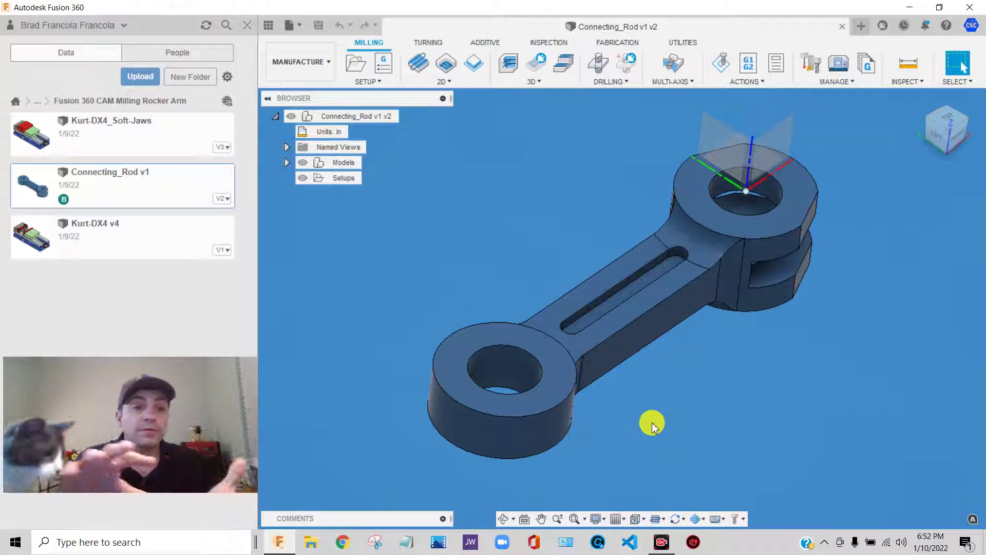
{"action": "left_click", "coordinate": [519, 328]}
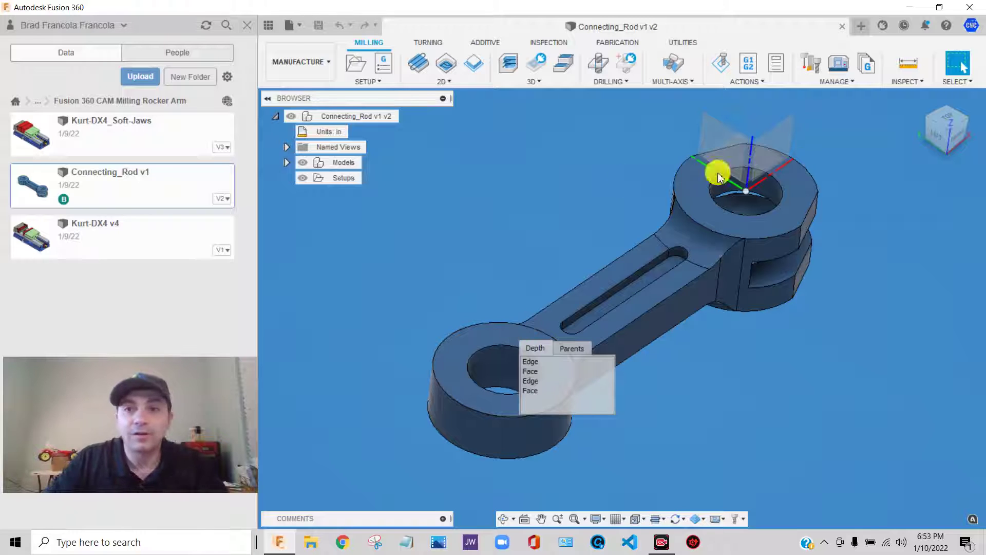
Step: Close Connecting_Rod and save the new empty design as 'CAM-Rocker-Arm'
{"action": "left_click", "coordinate": [842, 26]}
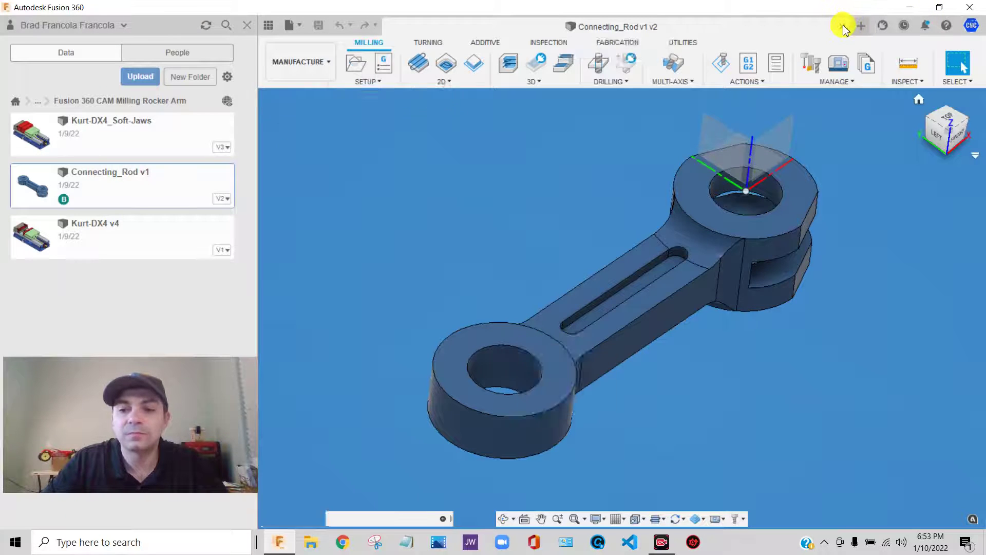
{"action": "left_click", "coordinate": [301, 28]}
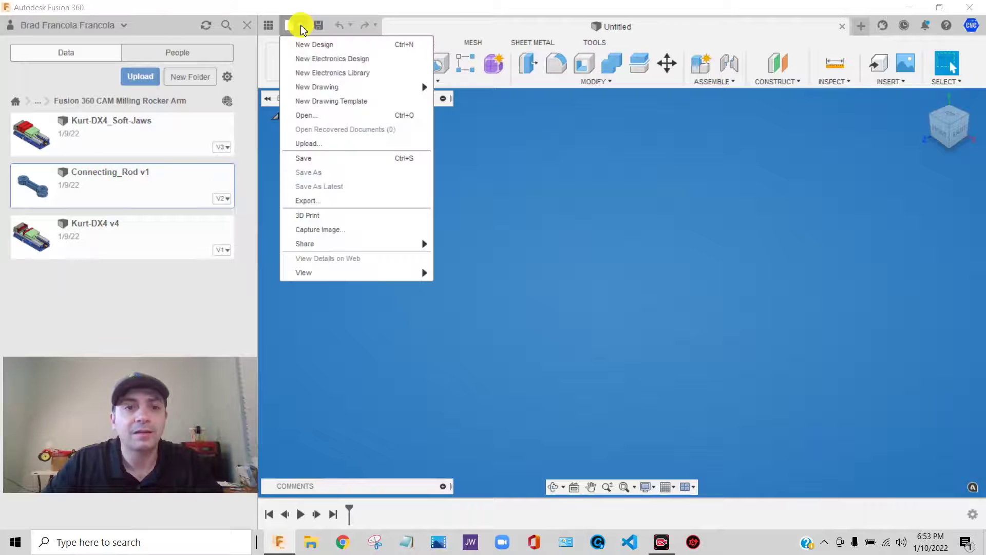
{"action": "left_click", "coordinate": [315, 160]}
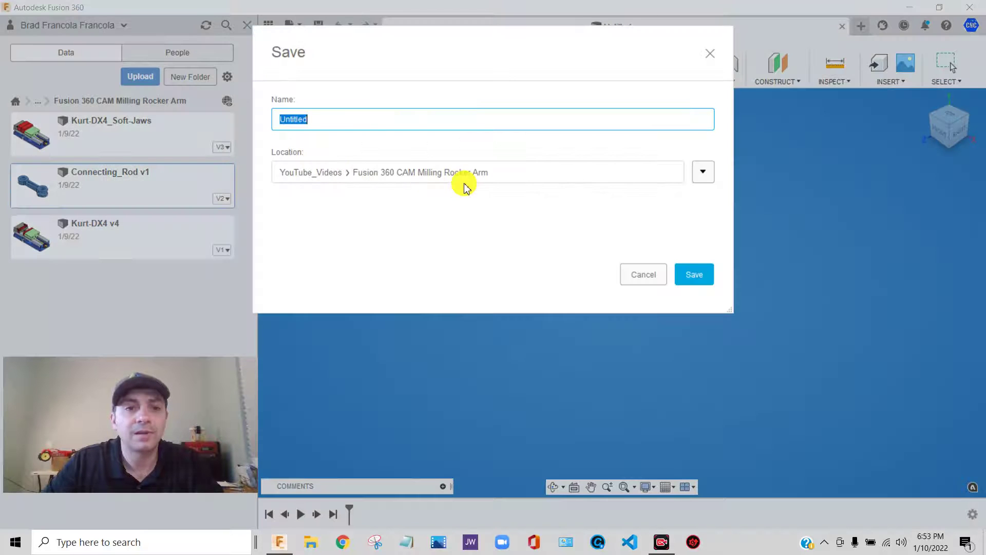
{"action": "type", "text": "CAM"}
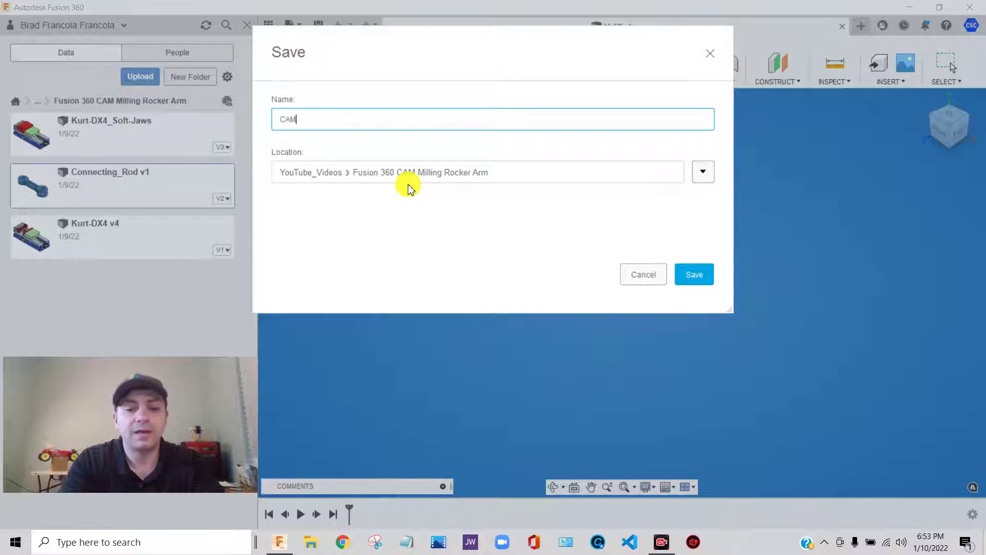
{"action": "type", "text": "-Rocker-Arm"}
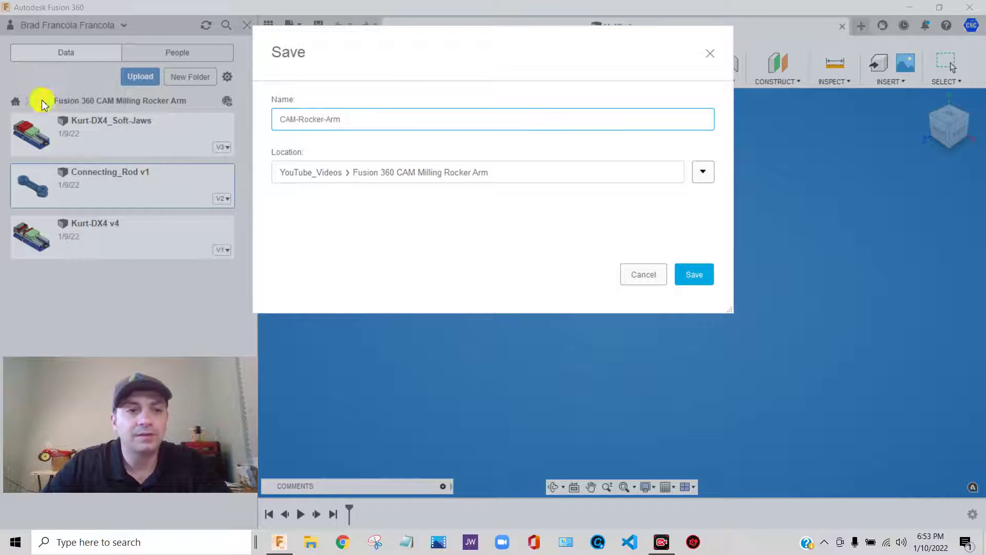
{"action": "left_click", "coordinate": [698, 275]}
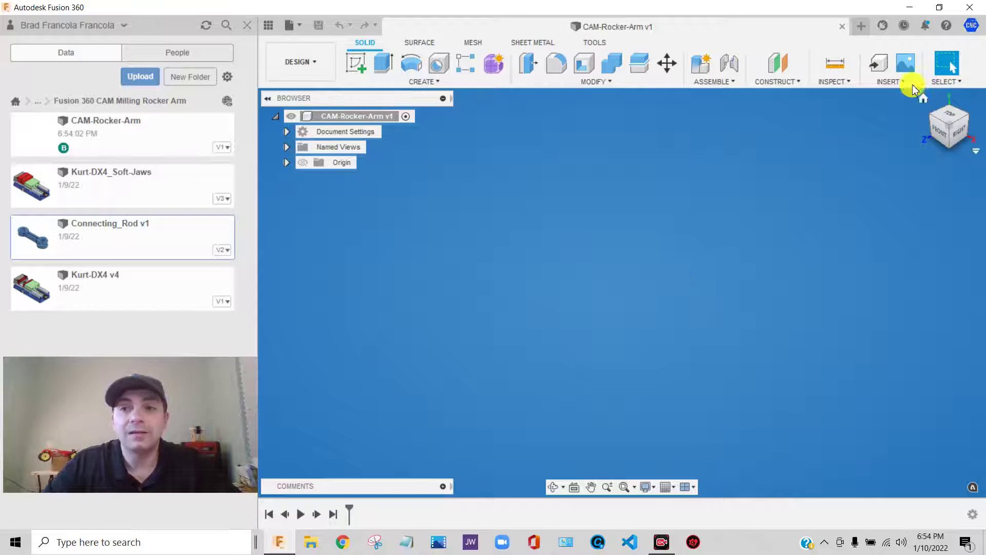
Step: Start a new Untitled design and try twice to insert Connecting_Rod v1 into it
{"action": "left_click", "coordinate": [855, 27]}
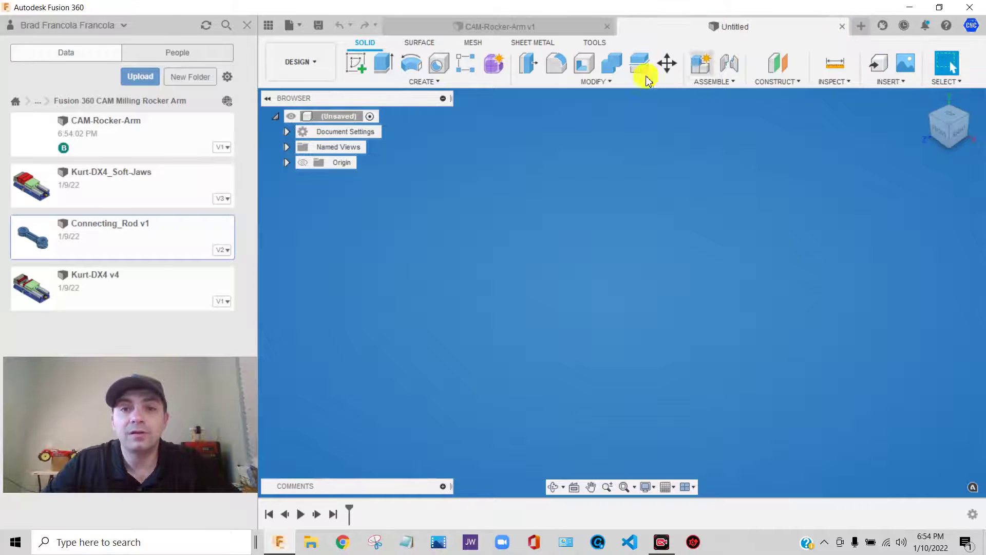
{"action": "right_click", "coordinate": [142, 237]}
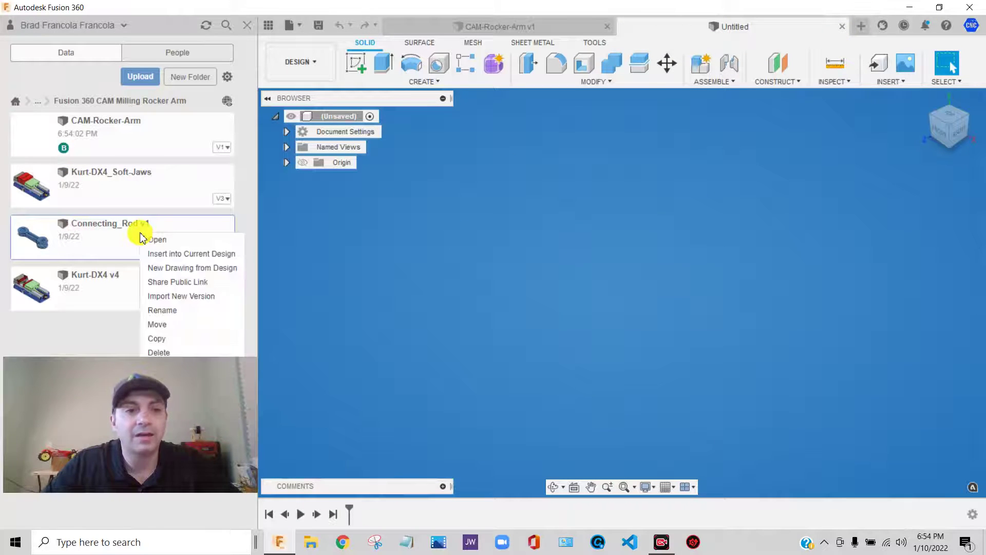
{"action": "left_click", "coordinate": [185, 255]}
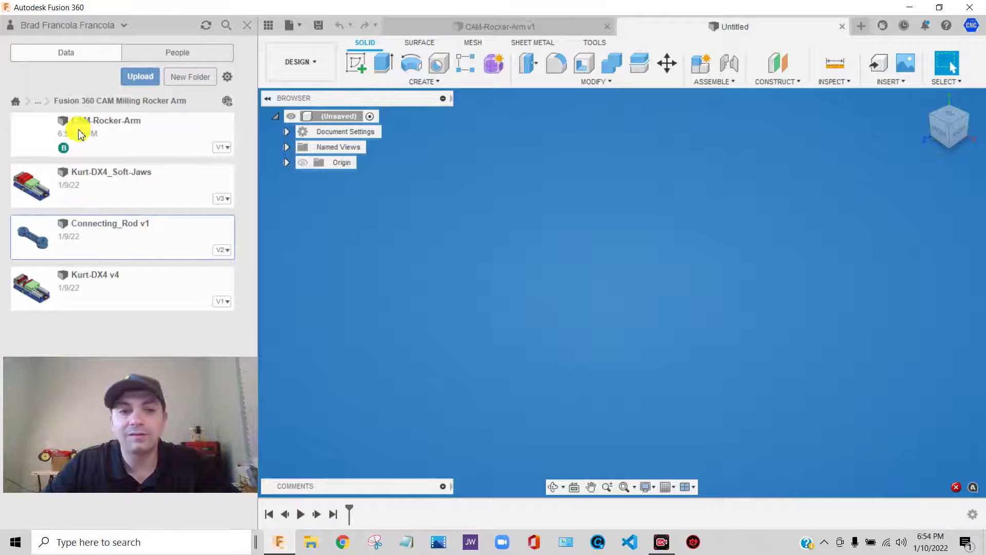
{"action": "right_click", "coordinate": [138, 230]}
{"action": "left_click", "coordinate": [185, 255]}
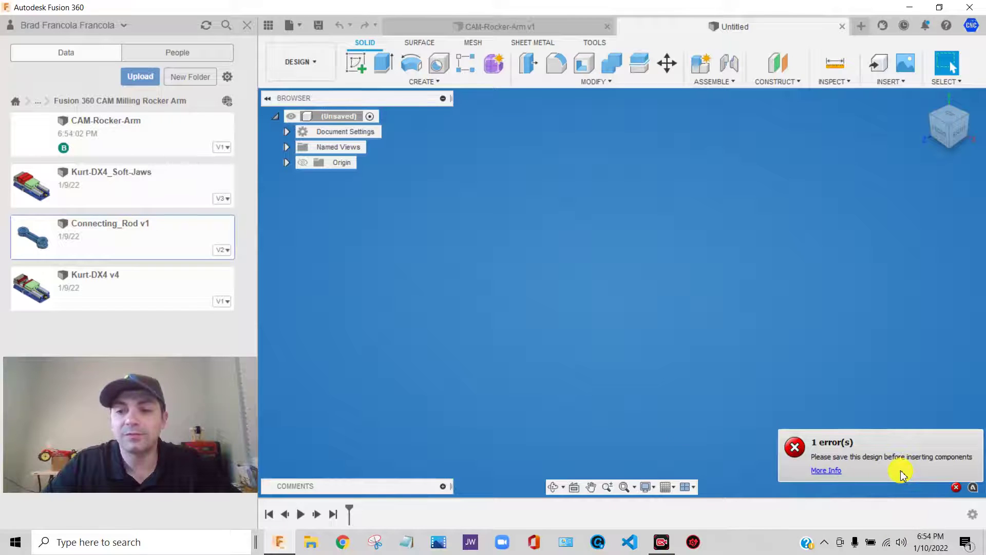
Step: Close the unsaved Untitled design, returning to CAM-Rocker-Arm v1
{"action": "left_click", "coordinate": [842, 26]}
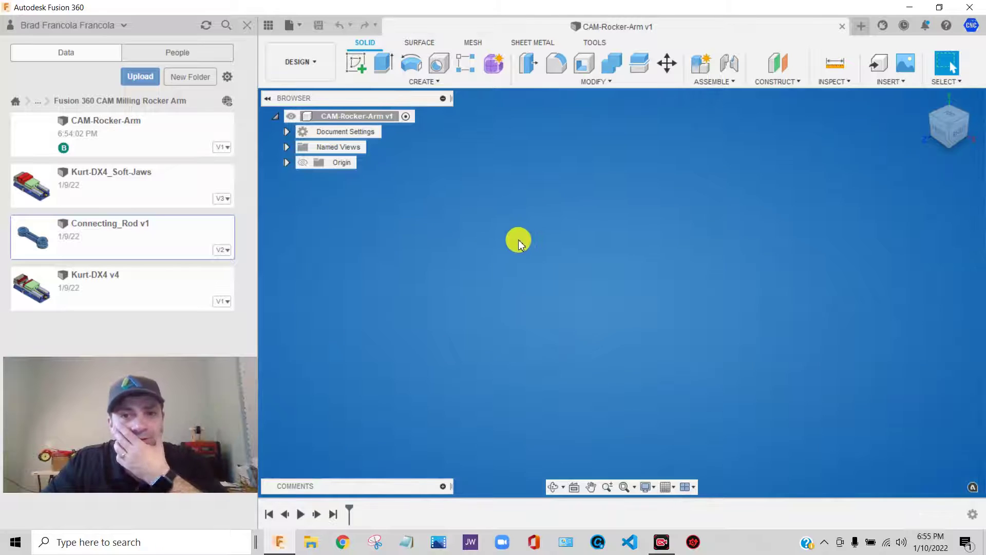
Step: Show the origin planes and axes and orbit to an angled 3D view
{"action": "left_click", "coordinate": [302, 163]}
{"action": "left_click", "coordinate": [941, 132]}
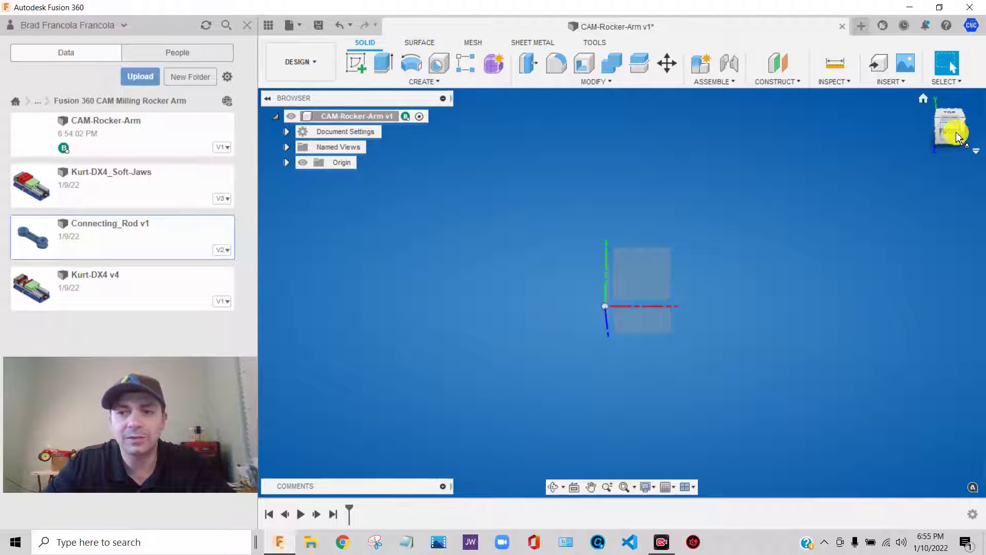
{"action": "left_click_drag", "start_coordinate": [951, 126], "coordinate": [913, 128]}
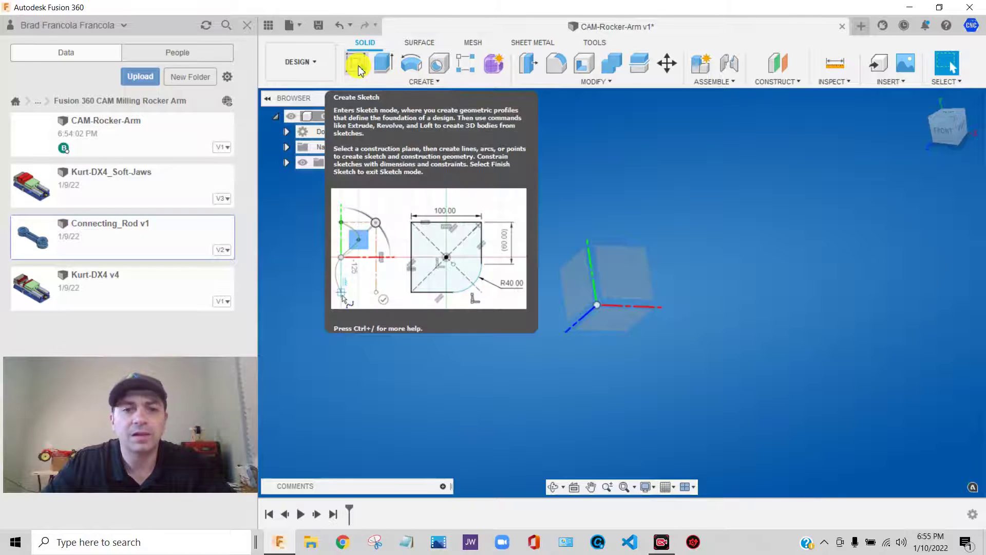
Step: Create a box on the front plane from the origin, about 1.52 × 1.70 in and 1.50 in tall
{"action": "left_click", "coordinate": [357, 67]}
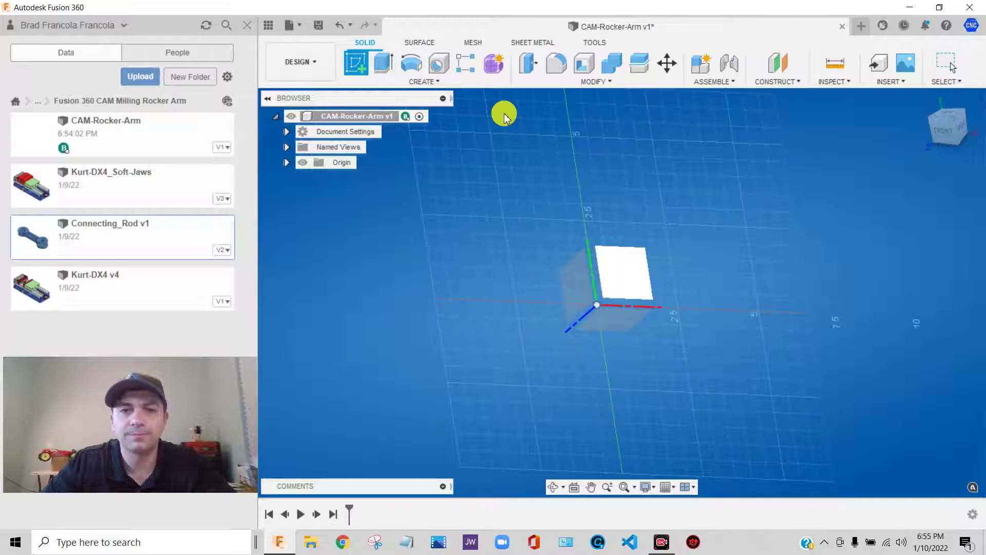
{"action": "left_click", "coordinate": [441, 82]}
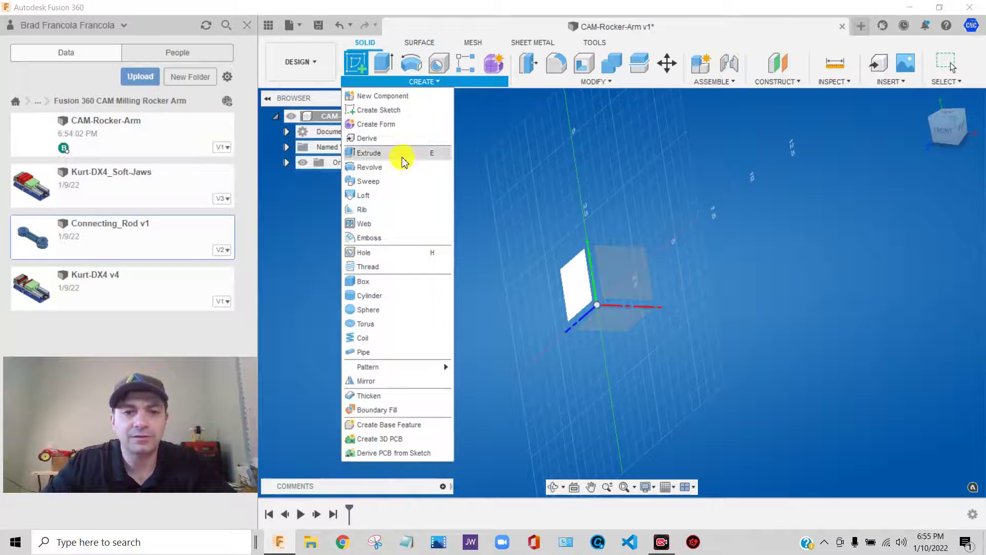
{"action": "left_click", "coordinate": [363, 282]}
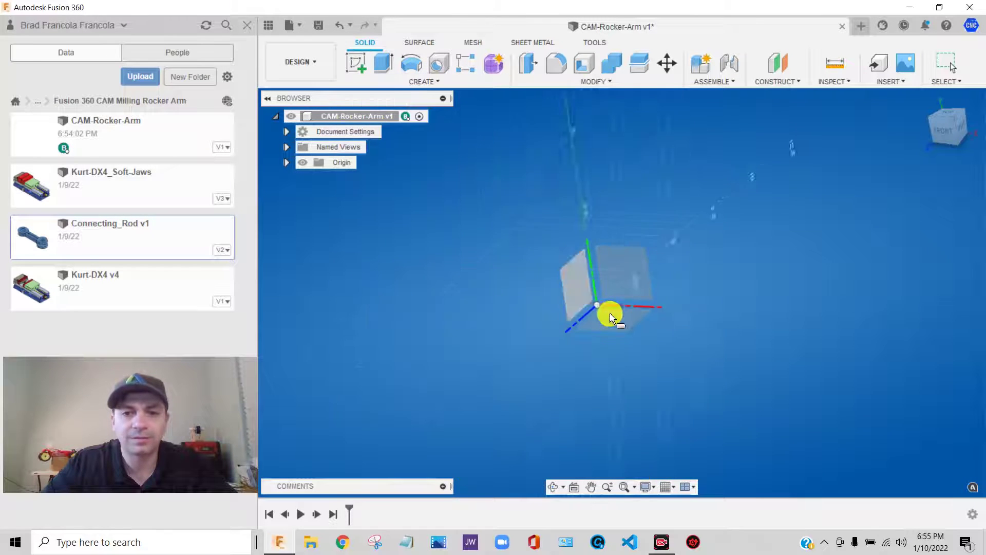
{"action": "left_click", "coordinate": [625, 288]}
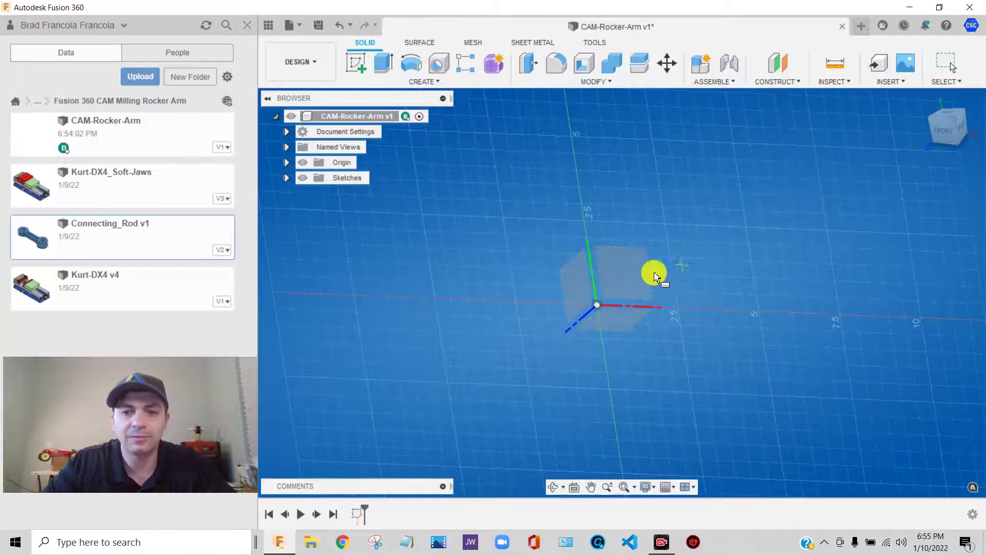
{"action": "left_click", "coordinate": [670, 223]}
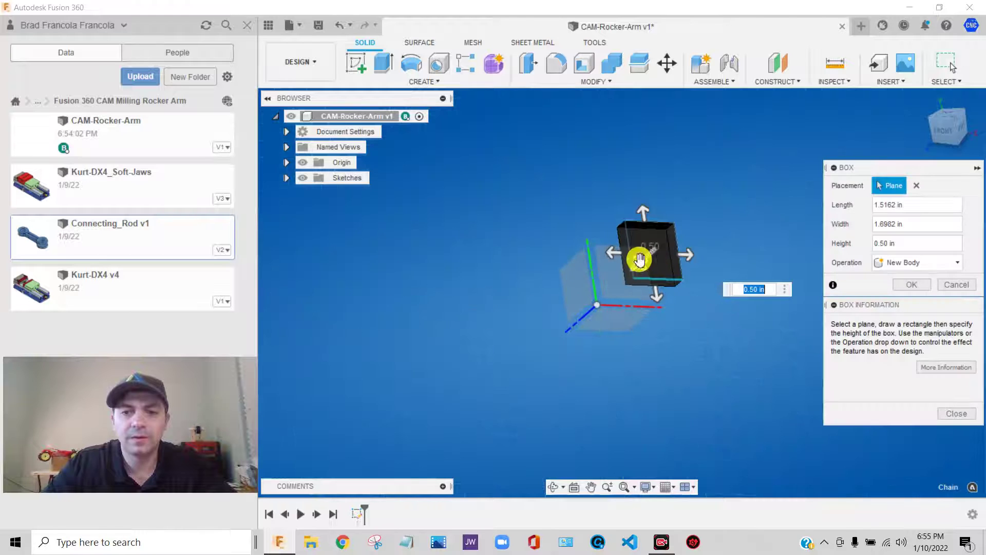
{"action": "left_click", "coordinate": [622, 278]}
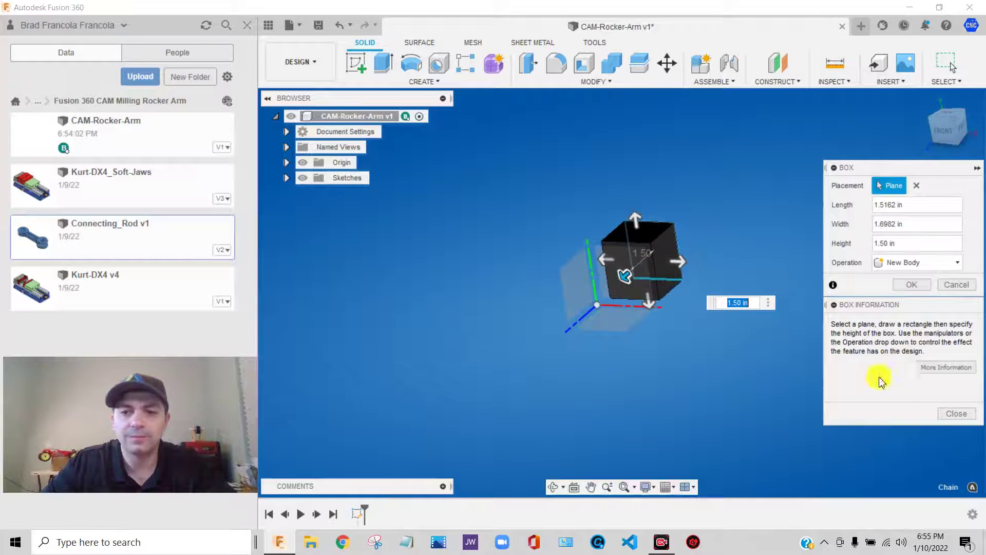
{"action": "left_click", "coordinate": [947, 414]}
{"action": "left_click", "coordinate": [914, 284]}
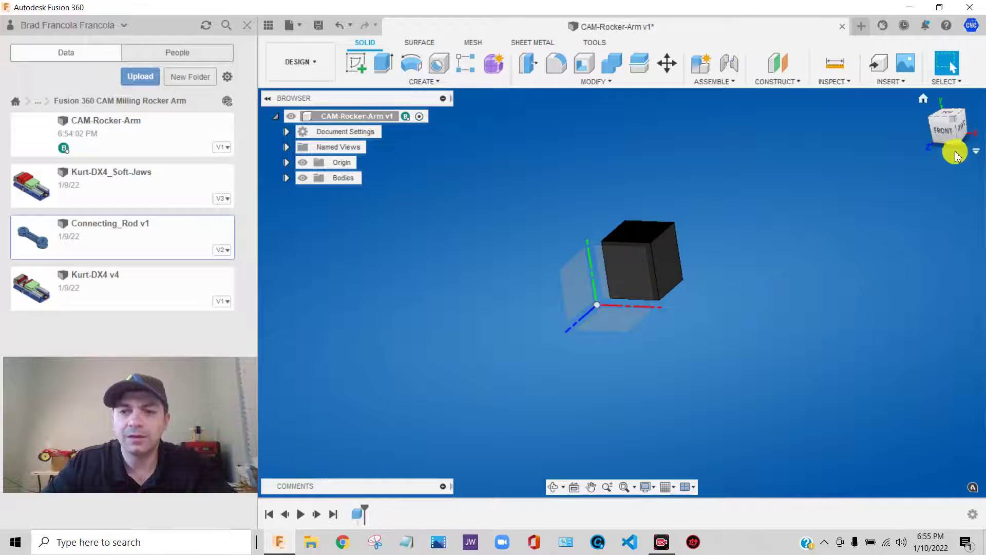
Step: Select Body1 in the browser, then clear the selection and reorient the view
{"action": "mouse_move", "coordinate": [956, 155]}
{"action": "left_mouse_down"}
{"action": "mouse_move", "coordinate": [950, 65]}
{"action": "mouse_move", "coordinate": [37, 26]}
{"action": "mouse_move", "coordinate": [66, 59]}
{"action": "mouse_move", "coordinate": [808, 205]}
{"action": "left_mouse_up"}
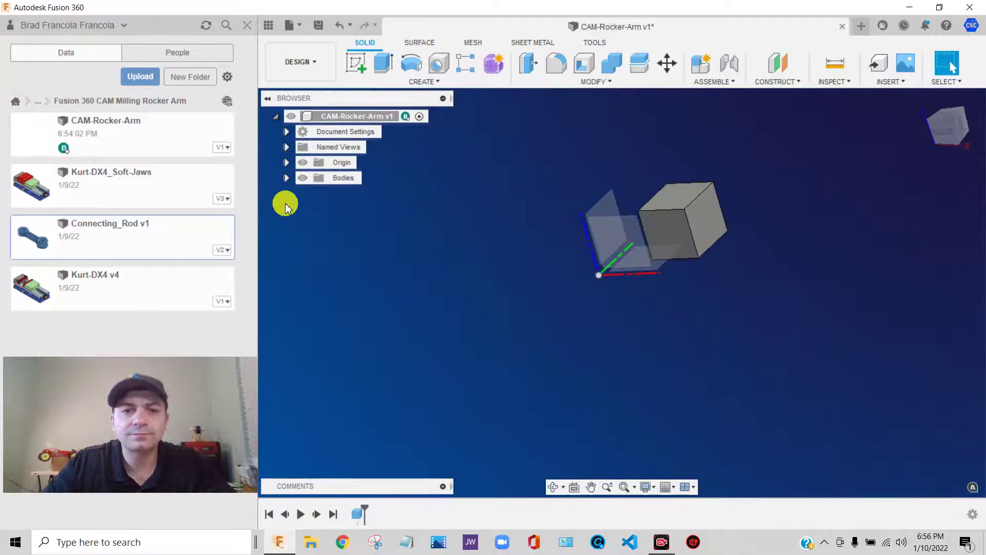
{"action": "left_click", "coordinate": [286, 177]}
{"action": "left_click", "coordinate": [352, 194]}
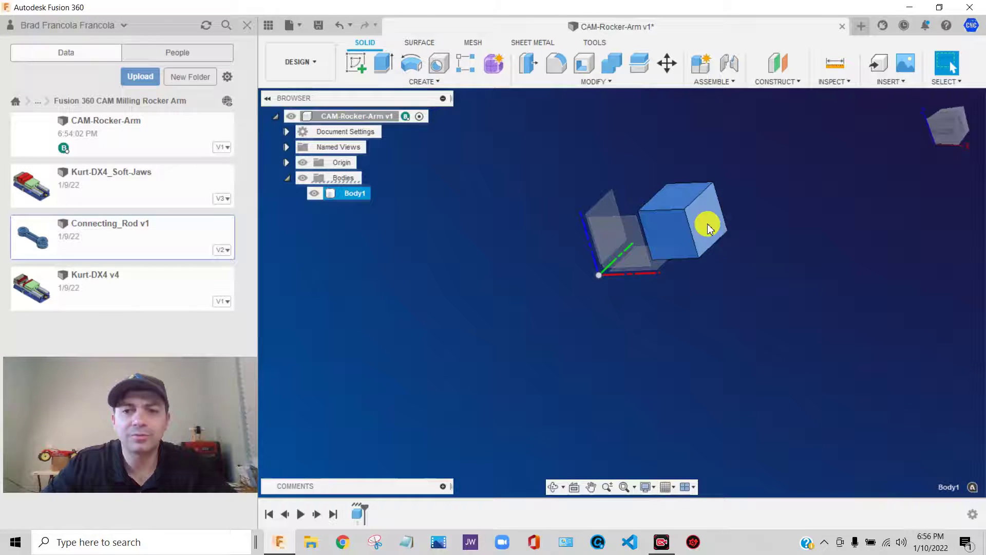
{"action": "middle_click_drag", "start_coordinate": [707, 226], "coordinate": [668, 272]}
{"action": "left_click", "coordinate": [718, 325]}
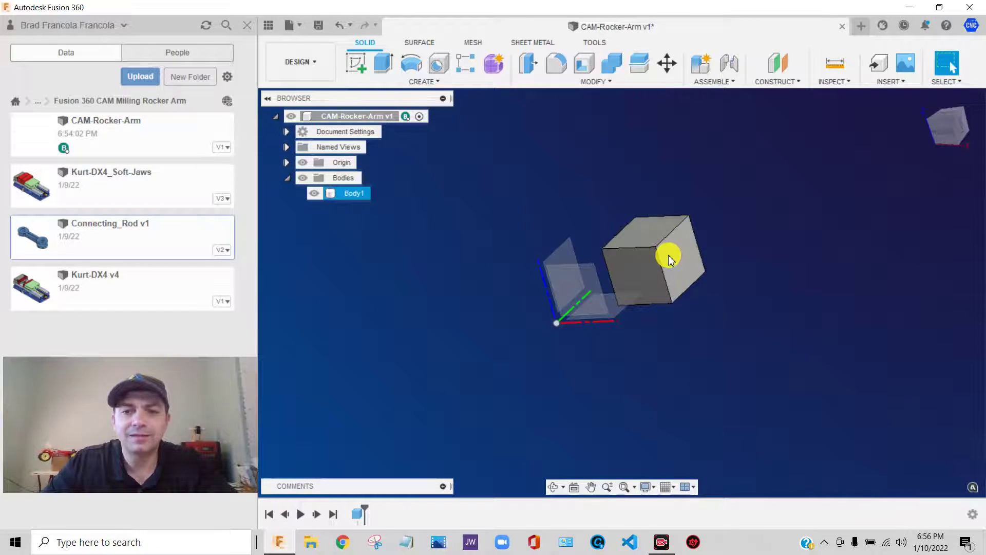
{"action": "left_click", "coordinate": [962, 134]}
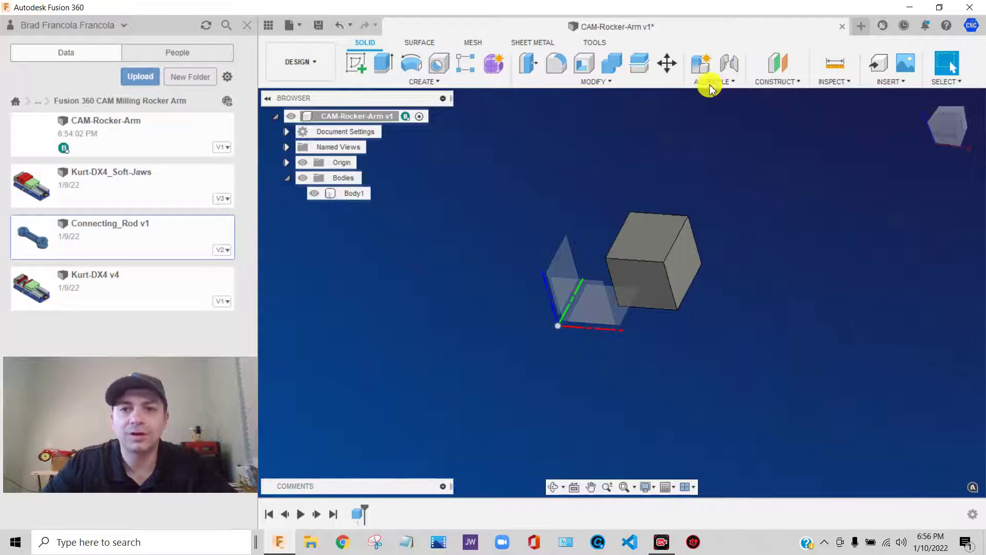
Step: Move the cube body 1.50 in along Y with Move/Copy
{"action": "left_click", "coordinate": [666, 64]}
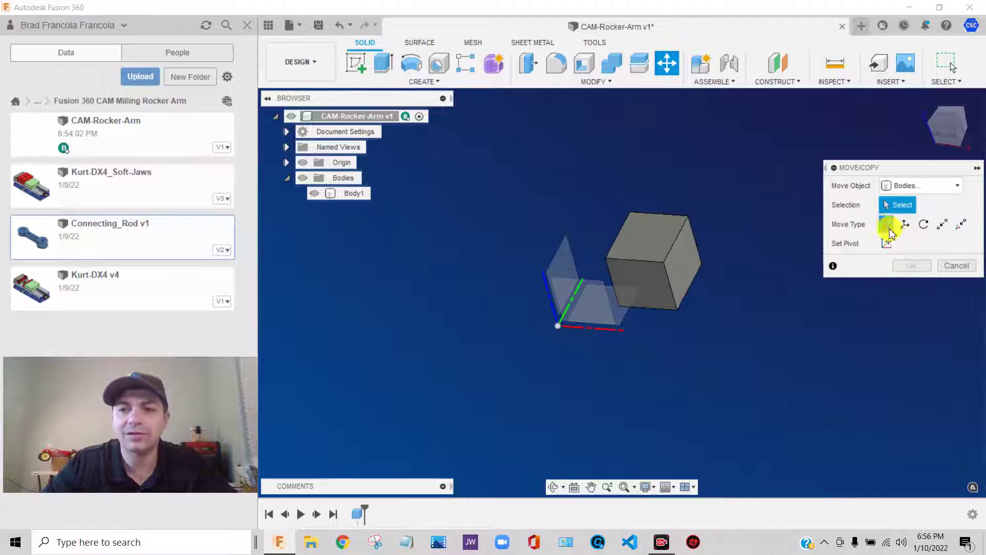
{"action": "left_click", "coordinate": [695, 260]}
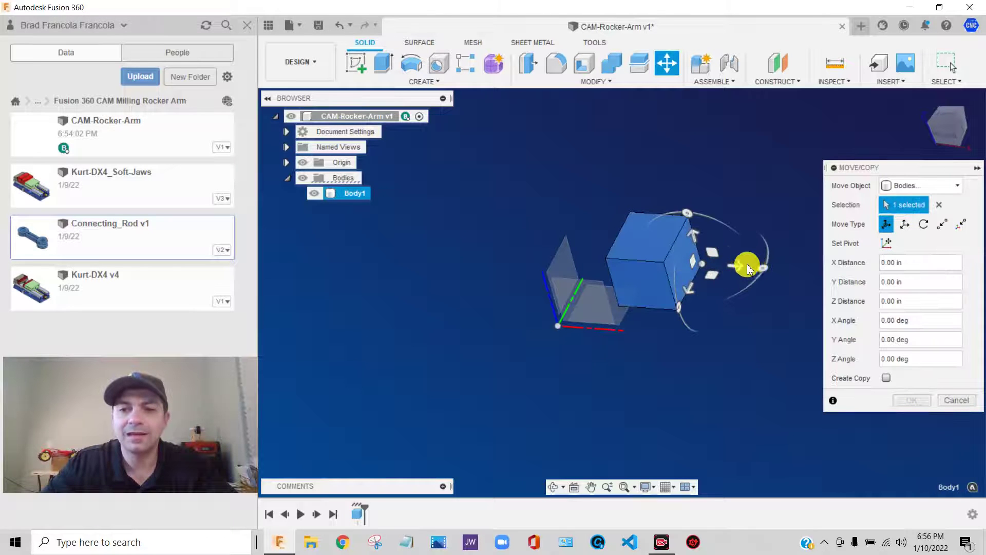
{"action": "left_click_drag", "start_coordinate": [747, 268], "coordinate": [729, 314]}
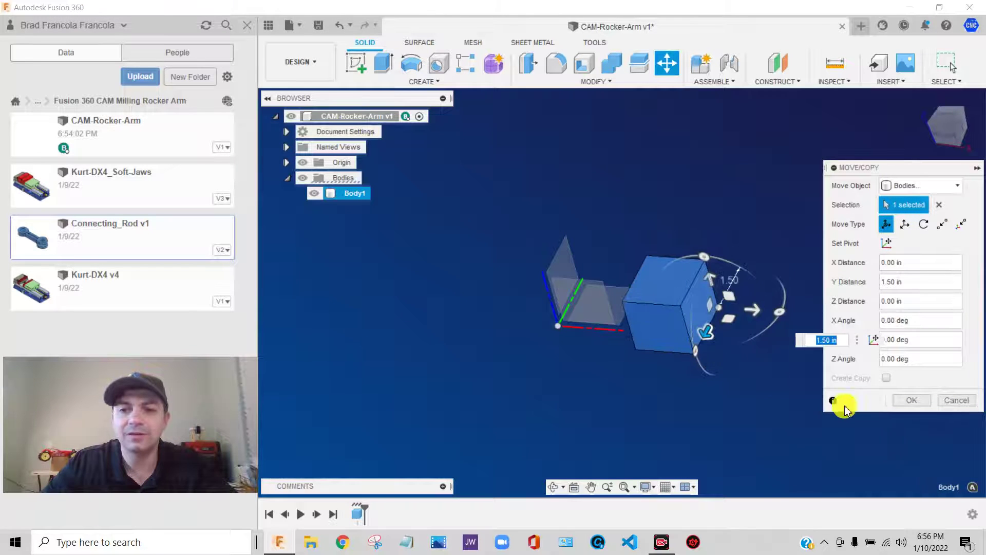
{"action": "left_click", "coordinate": [899, 402]}
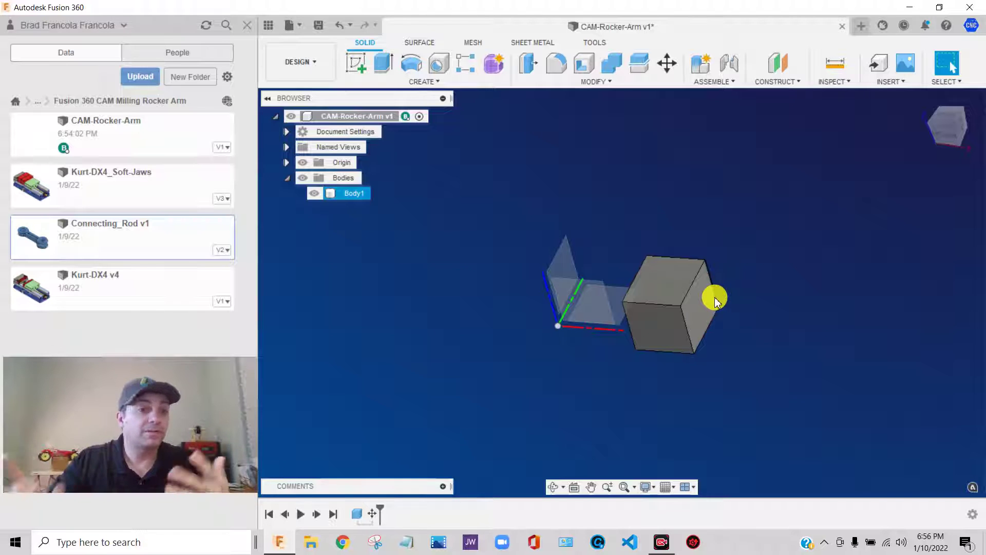
Step: Convert Body1 into Component1:1 and expand it in the browser
{"action": "right_click", "coordinate": [341, 196]}
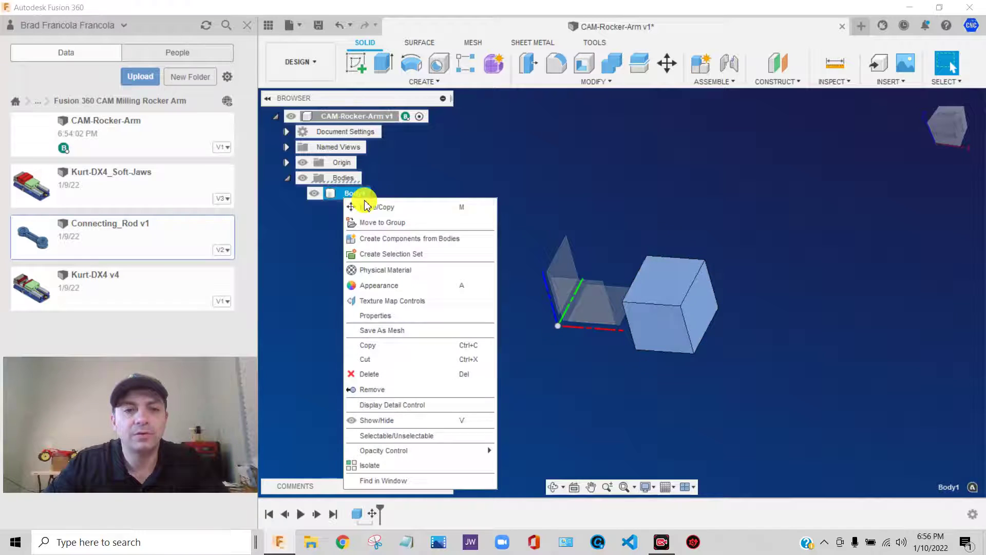
{"action": "left_click", "coordinate": [408, 242]}
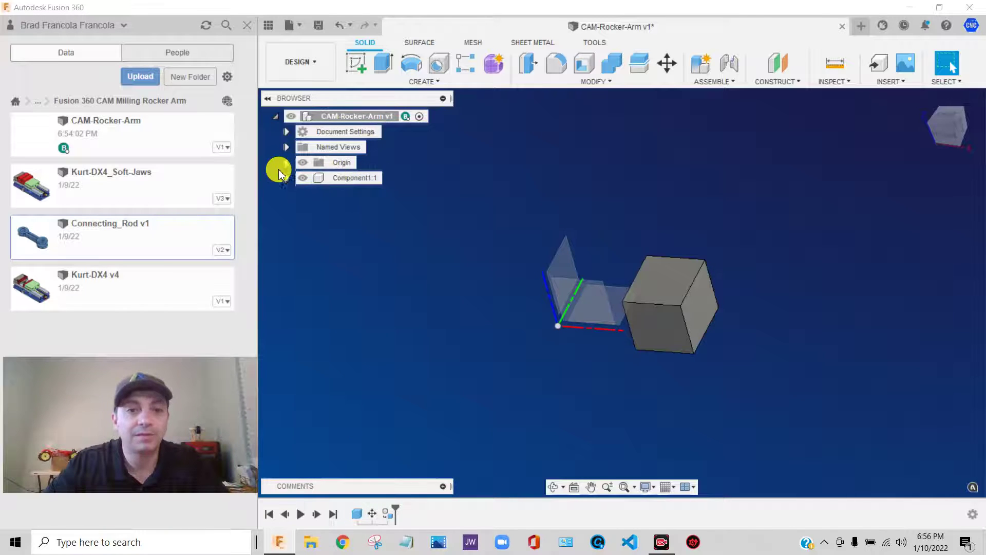
{"action": "left_click", "coordinate": [305, 183]}
{"action": "left_click", "coordinate": [353, 194]}
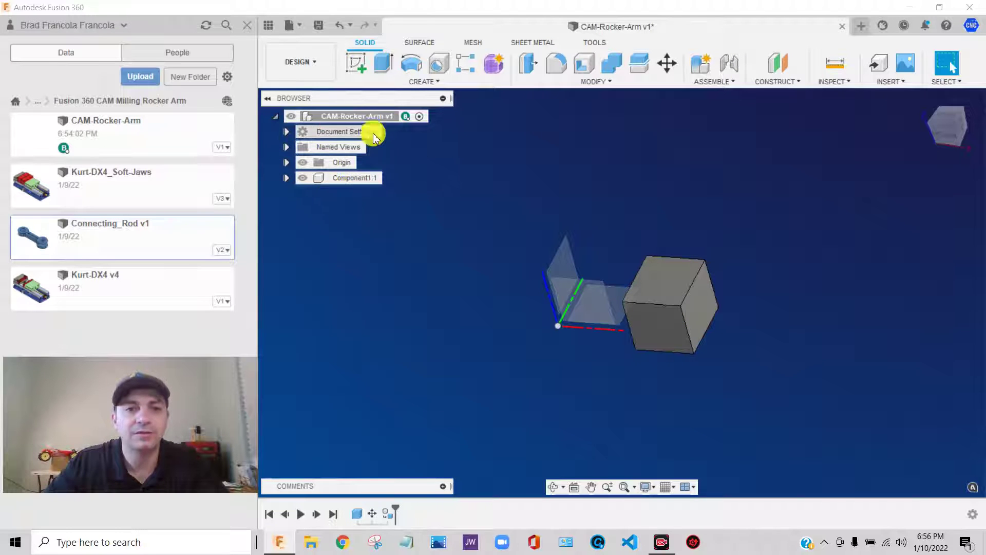
{"action": "left_click", "coordinate": [287, 178]}
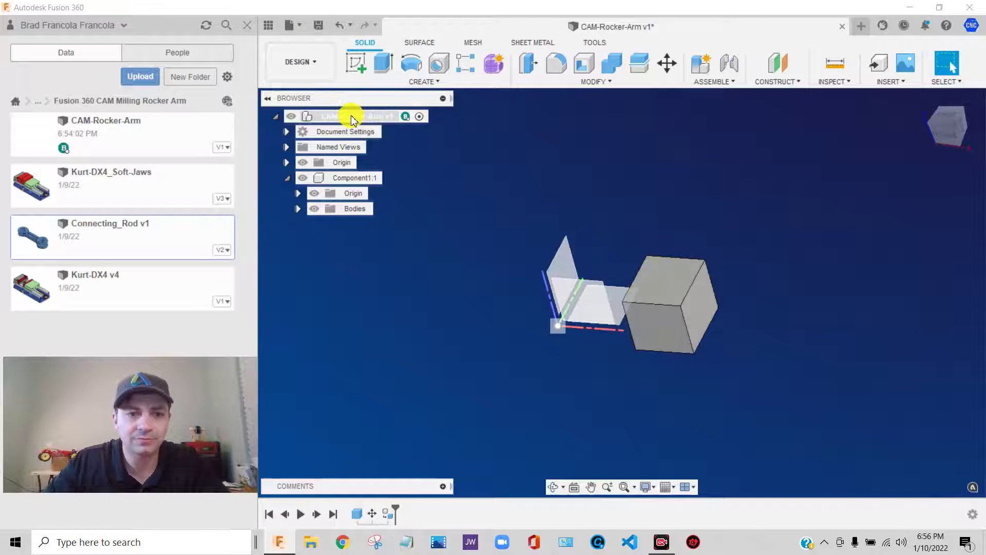
Step: Drag Component1:1 freely around the canvas, away from the root origin
{"action": "left_click_drag", "start_coordinate": [695, 286], "coordinate": [869, 286]}
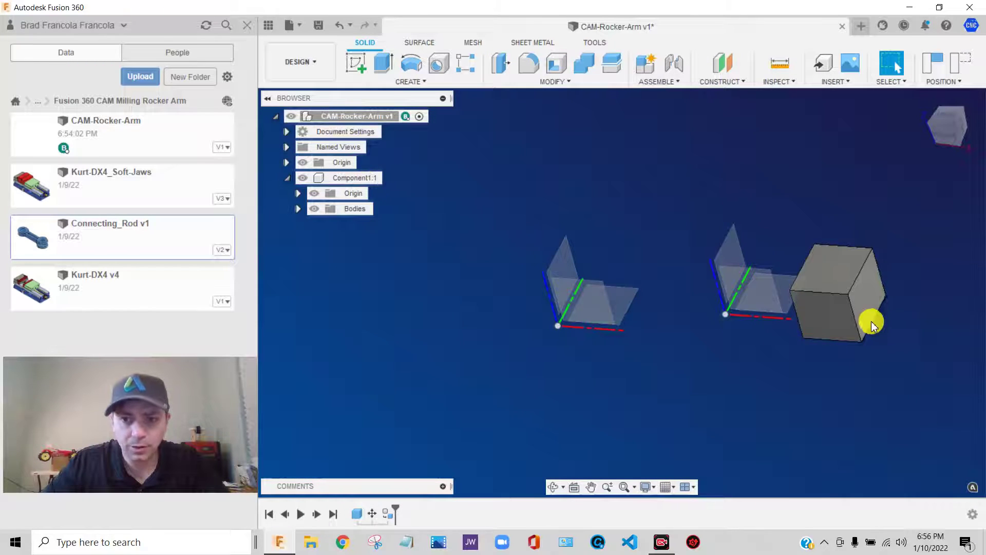
{"action": "left_click_drag", "start_coordinate": [872, 323], "coordinate": [821, 277]}
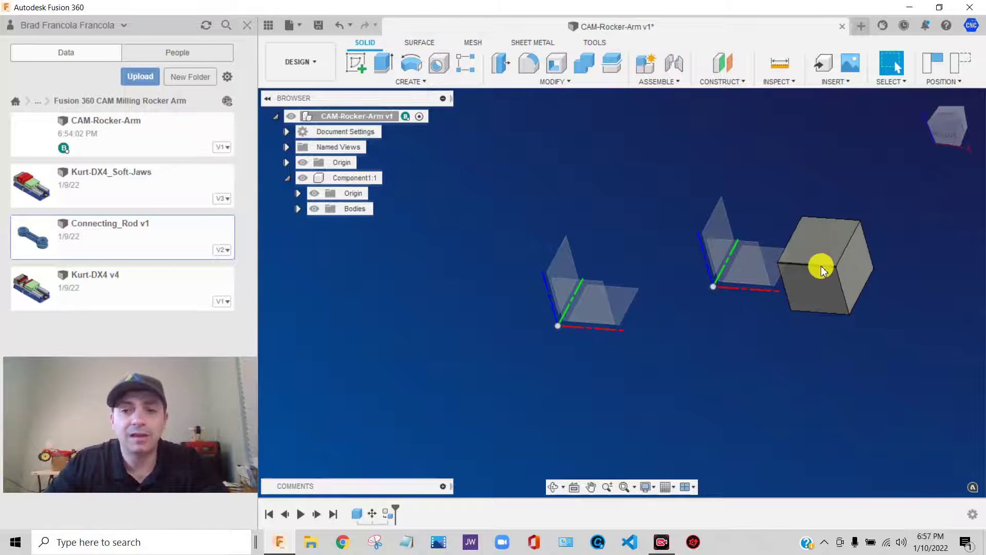
{"action": "left_click_drag", "start_coordinate": [818, 267], "coordinate": [749, 235]}
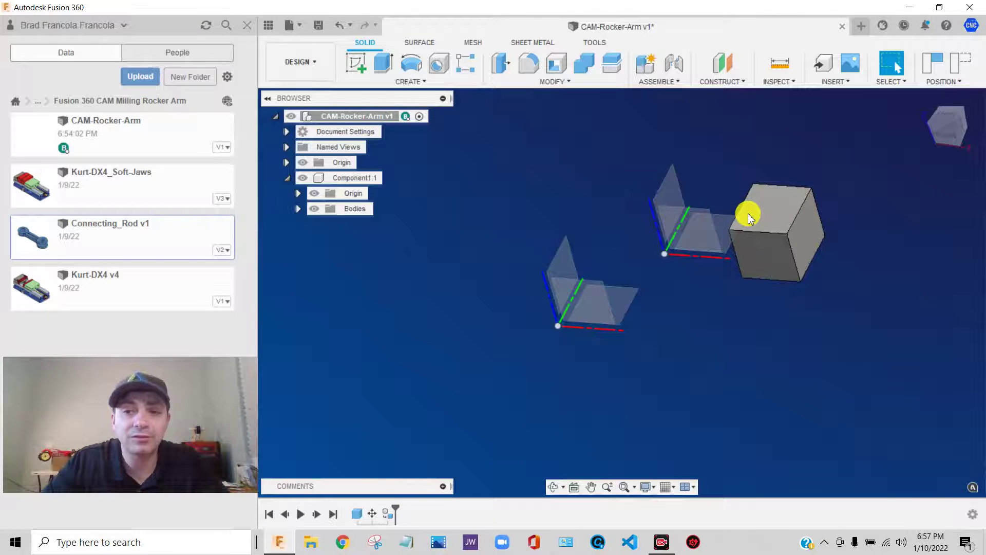
{"action": "left_click_drag", "start_coordinate": [747, 214], "coordinate": [780, 277]}
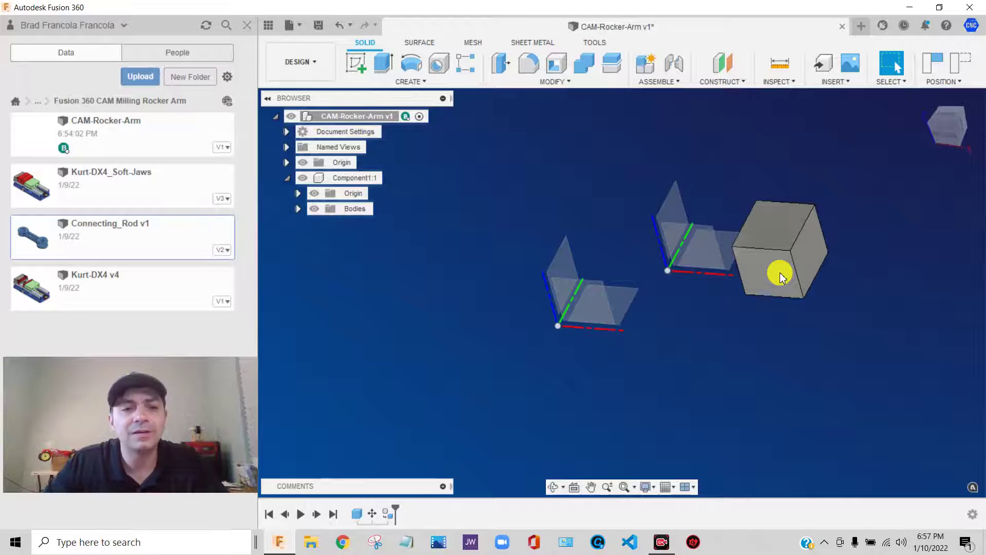
{"action": "mouse_move", "coordinate": [783, 271]}
{"action": "left_mouse_down"}
{"action": "mouse_move", "coordinate": [671, 229]}
{"action": "mouse_move", "coordinate": [808, 260]}
{"action": "mouse_move", "coordinate": [786, 262]}
{"action": "left_mouse_up"}
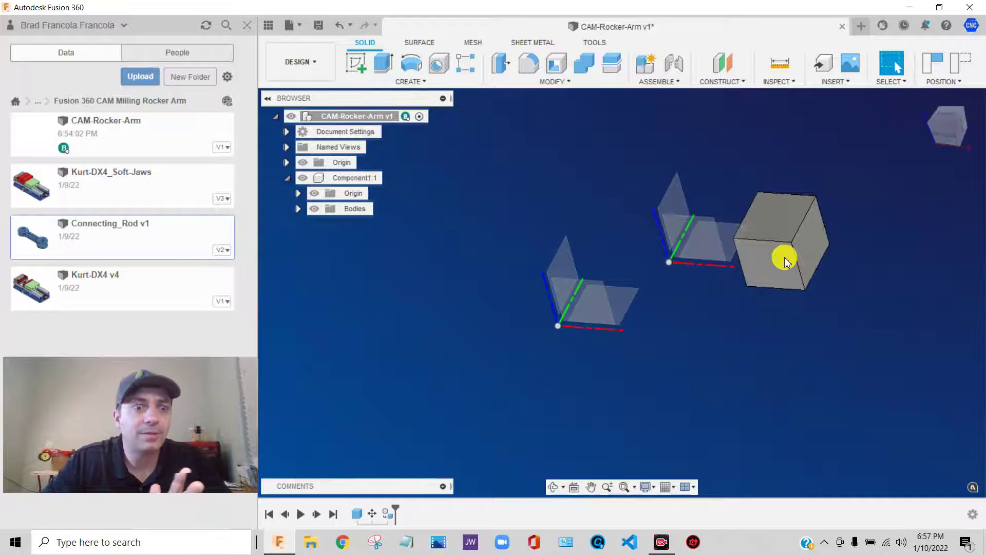
{"action": "left_click_drag", "start_coordinate": [785, 261], "coordinate": [755, 260]}
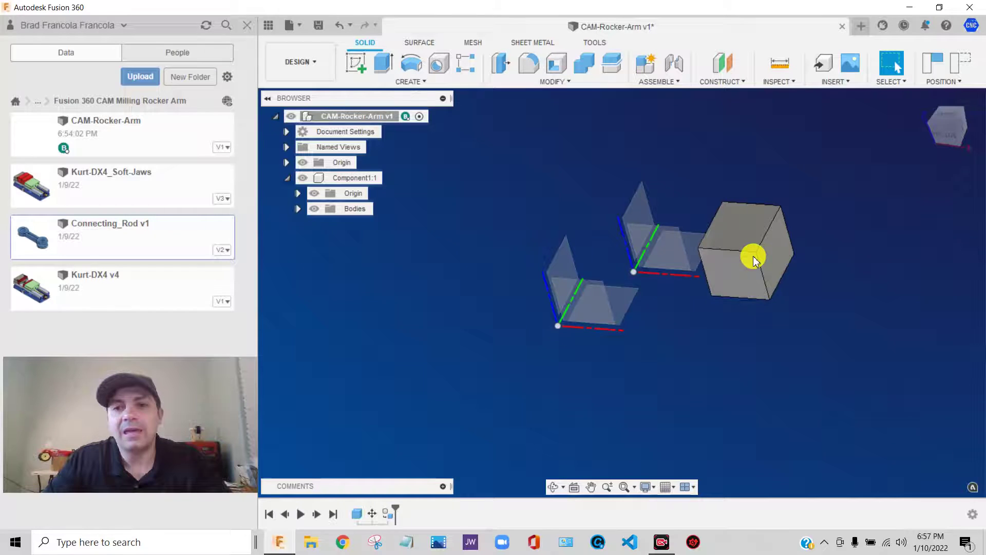
{"action": "left_click_drag", "start_coordinate": [753, 259], "coordinate": [783, 261]}
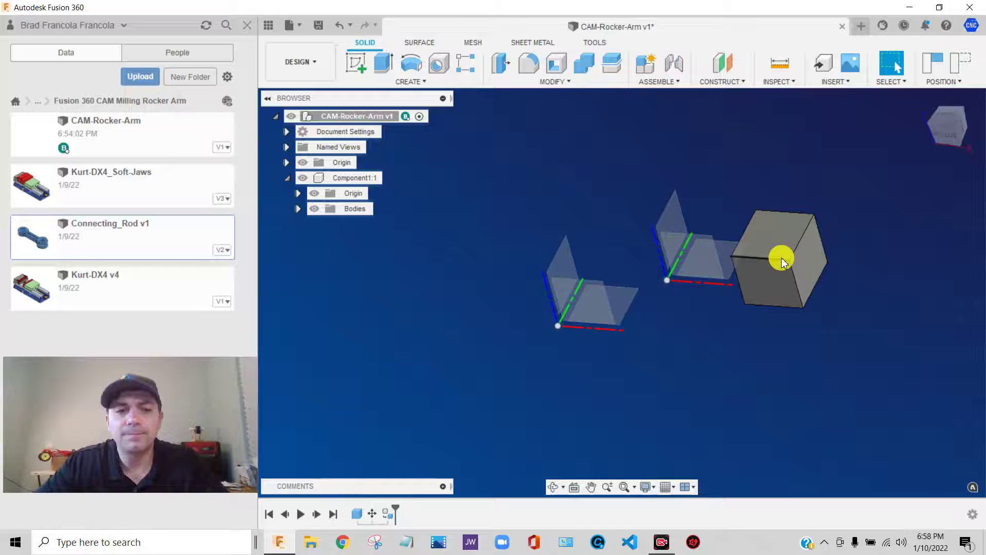
{"action": "left_click_drag", "start_coordinate": [780, 260], "coordinate": [815, 297]}
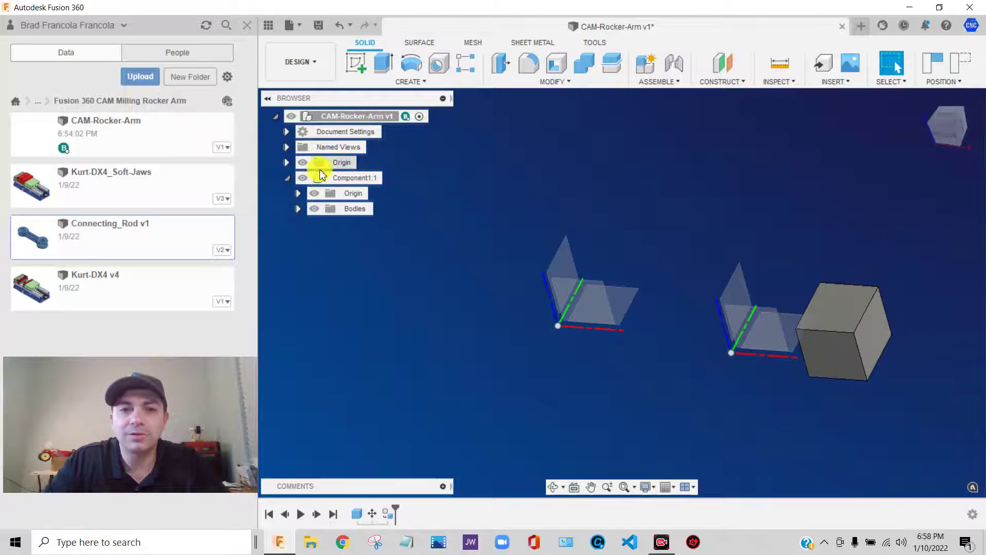
Step: Make Component1:1 the active component and centre it in the view
{"action": "left_click", "coordinate": [346, 180]}
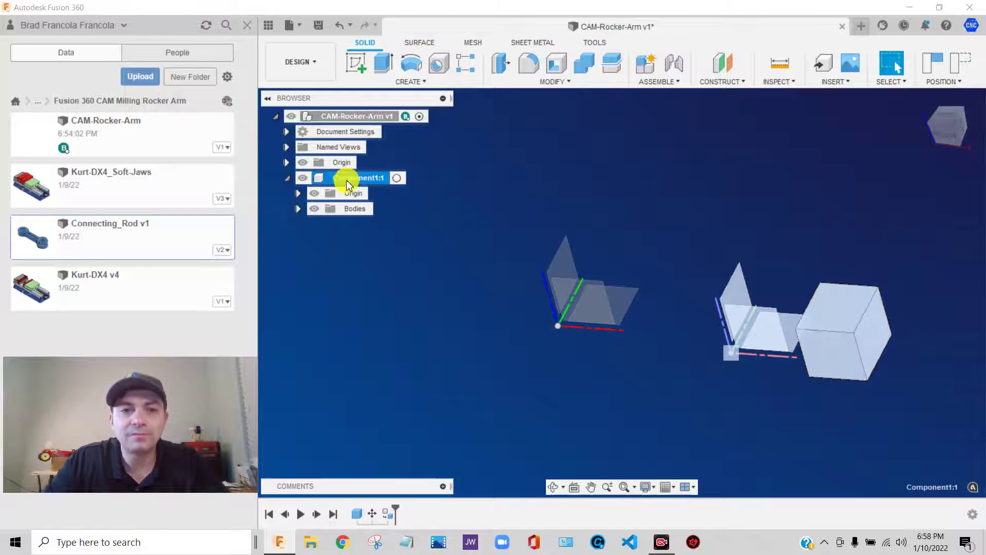
{"action": "left_click", "coordinate": [299, 210]}
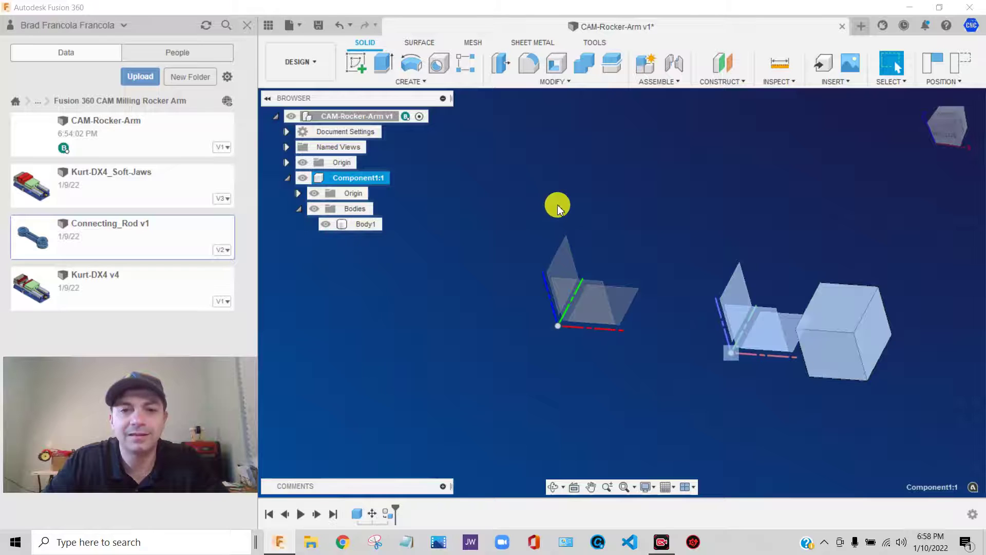
{"action": "left_click", "coordinate": [557, 205]}
{"action": "left_click", "coordinate": [396, 178]}
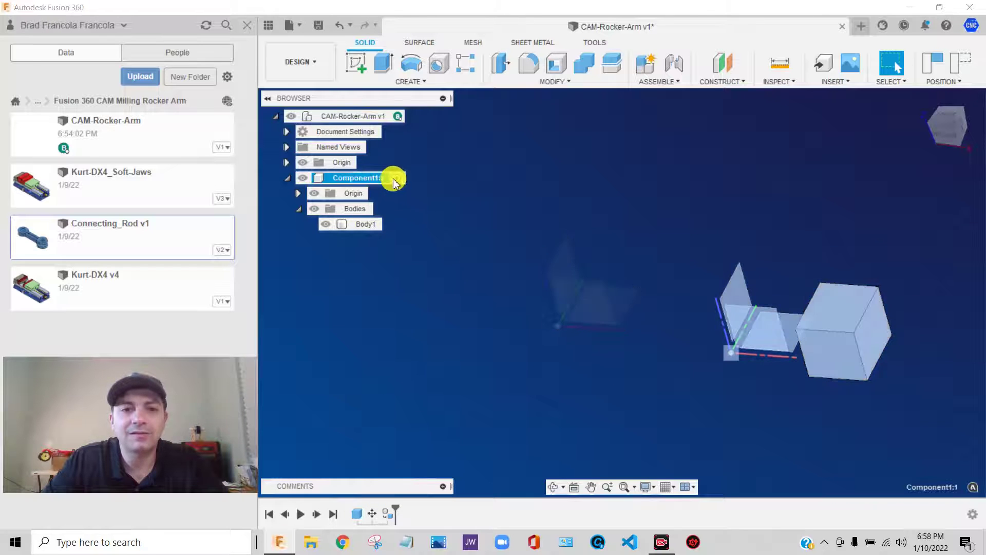
{"action": "middle_click_drag", "start_coordinate": [870, 266], "coordinate": [817, 265]}
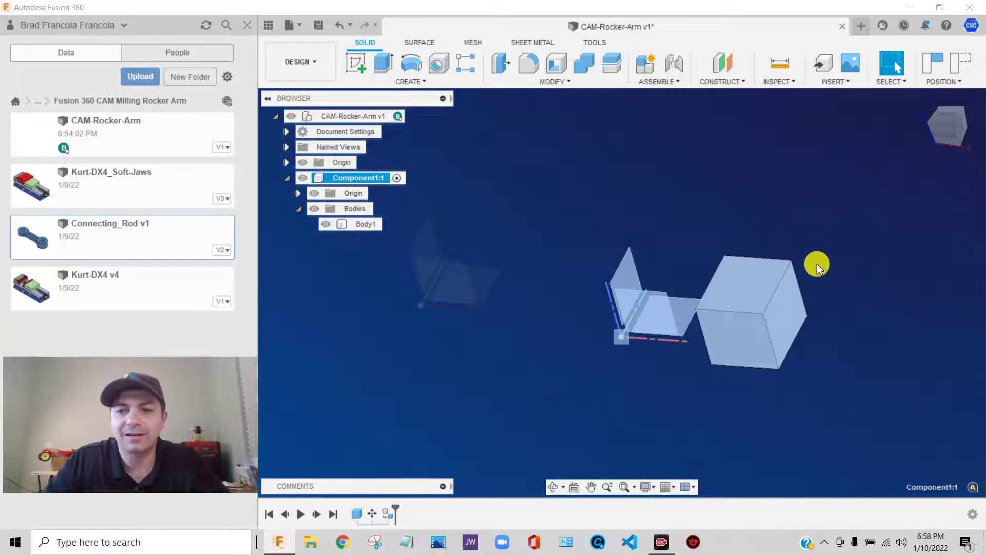
{"action": "key", "text": "Escape"}
Step: Sketch a circle beside the cube on its top-face plane and finish the sketch
{"action": "left_click", "coordinate": [356, 63]}
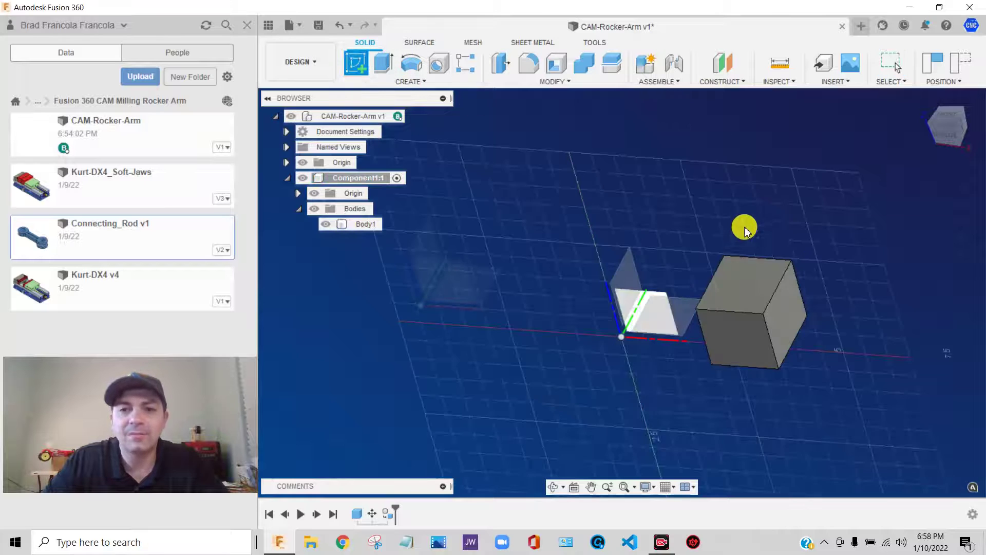
{"action": "left_click", "coordinate": [745, 282]}
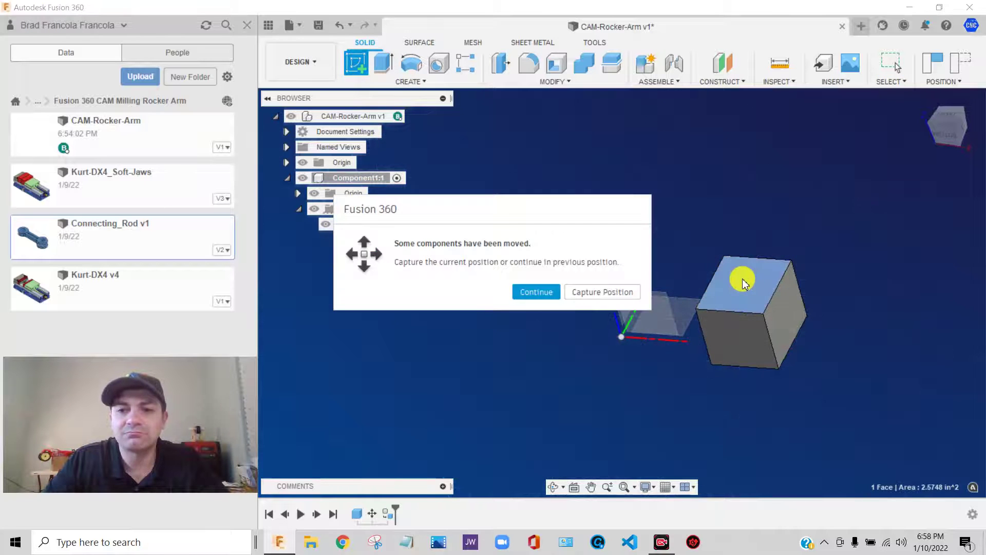
{"action": "left_click", "coordinate": [532, 296]}
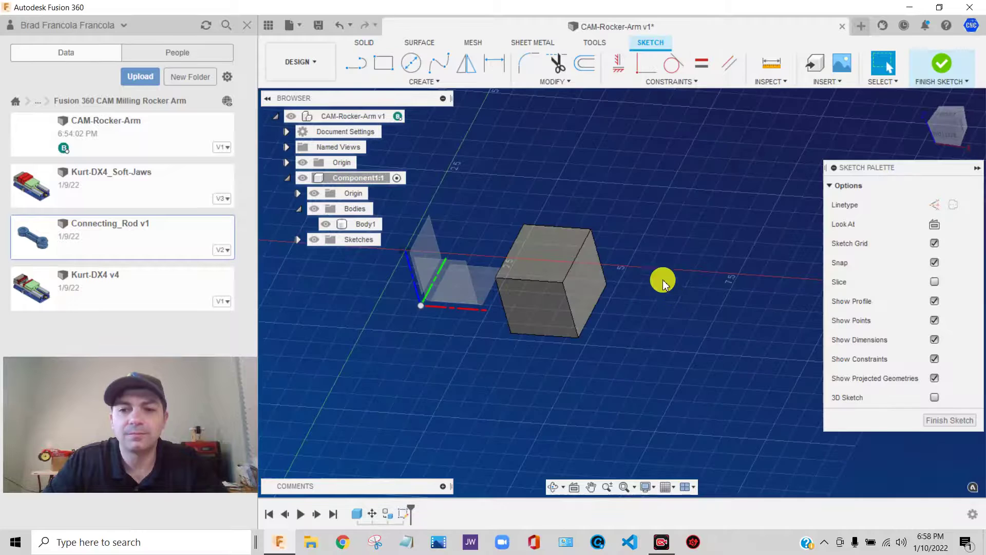
{"action": "left_click", "coordinate": [411, 62]}
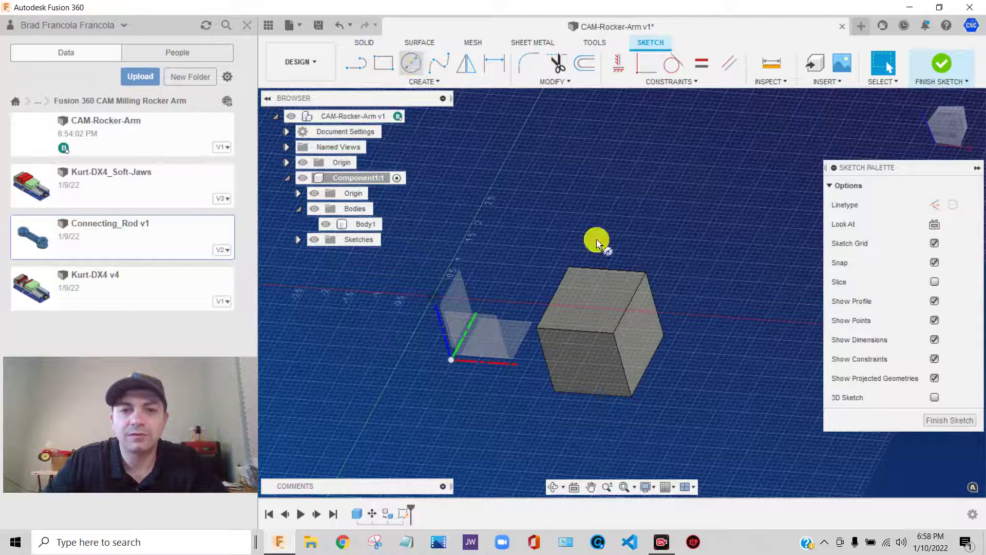
{"action": "left_click", "coordinate": [712, 297]}
{"action": "left_click", "coordinate": [749, 259]}
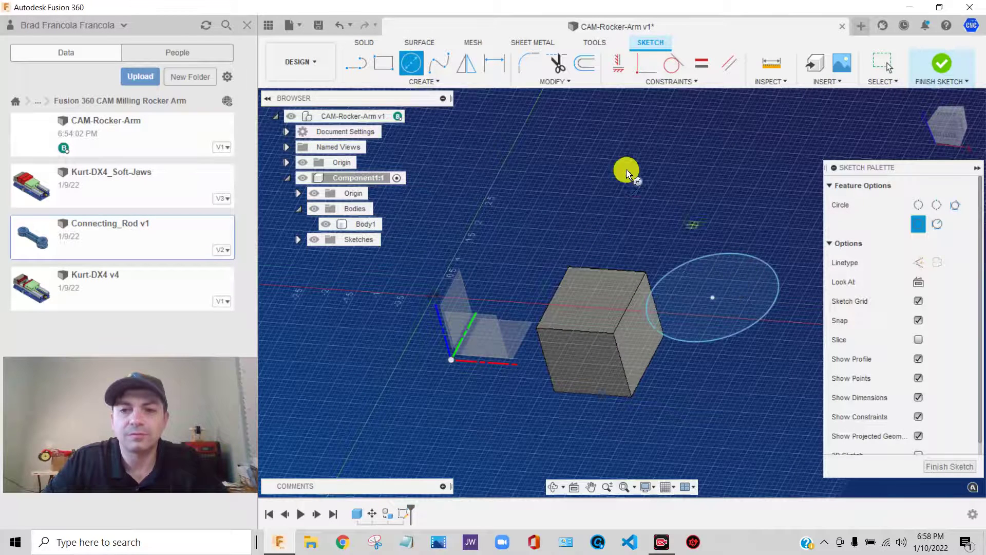
{"action": "left_click", "coordinate": [949, 466]}
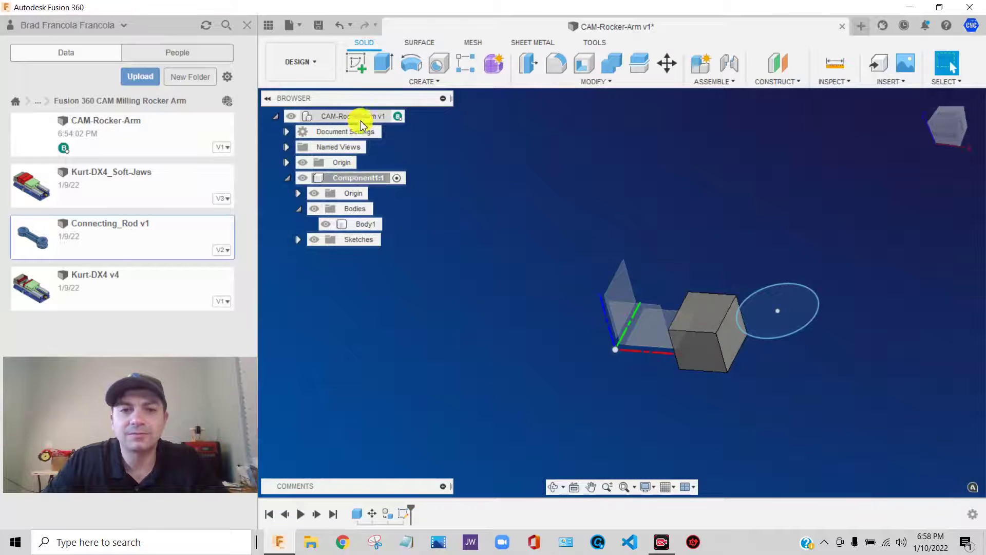
Step: Reactivate the top-level design and pan the view right and down
{"action": "left_click", "coordinate": [417, 118]}
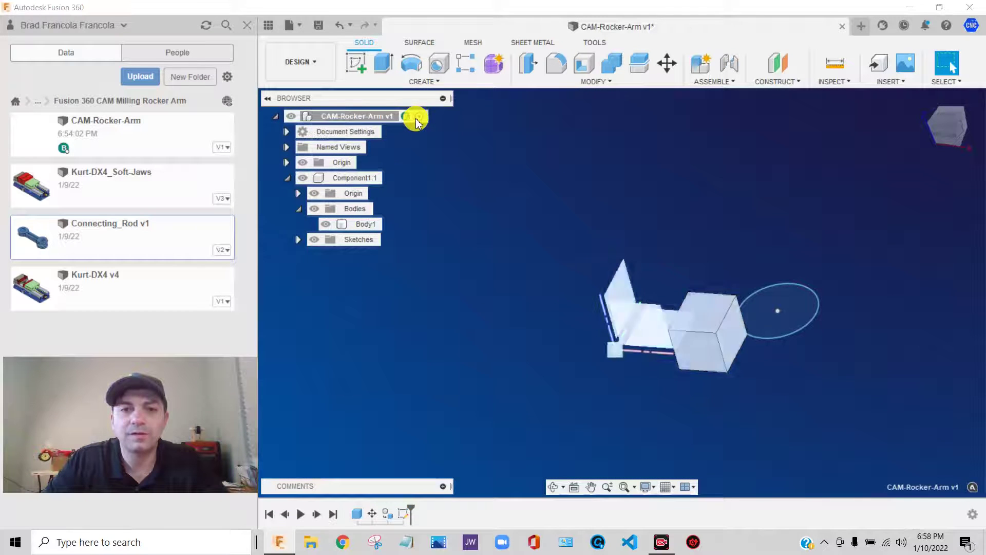
{"action": "left_click", "coordinate": [662, 310]}
{"action": "left_click", "coordinate": [706, 272]}
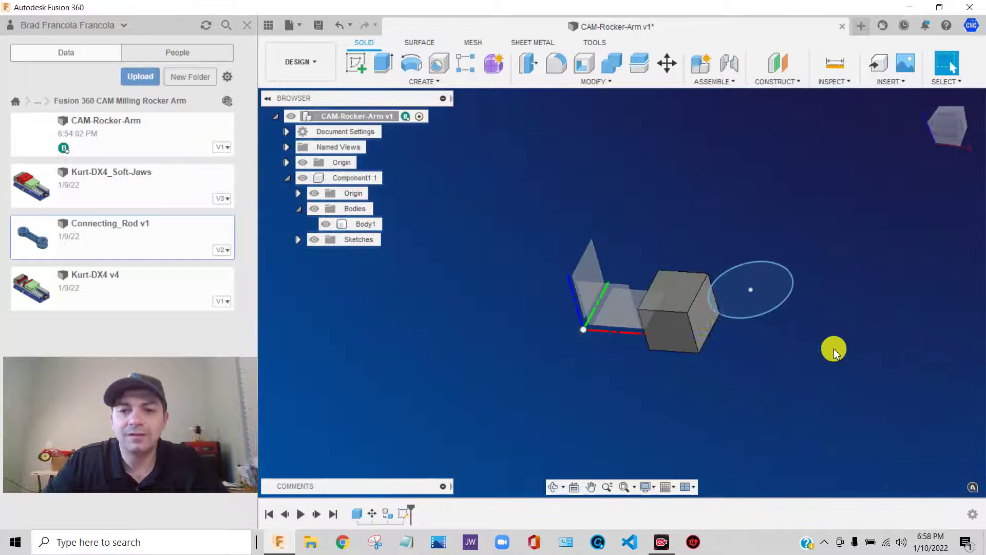
{"action": "middle_click_drag", "start_coordinate": [695, 322], "coordinate": [840, 366]}
Step: Drag the cube component in several directions across the canvas, then select its sketch ellipse
{"action": "left_click_drag", "start_coordinate": [840, 366], "coordinate": [776, 292]}
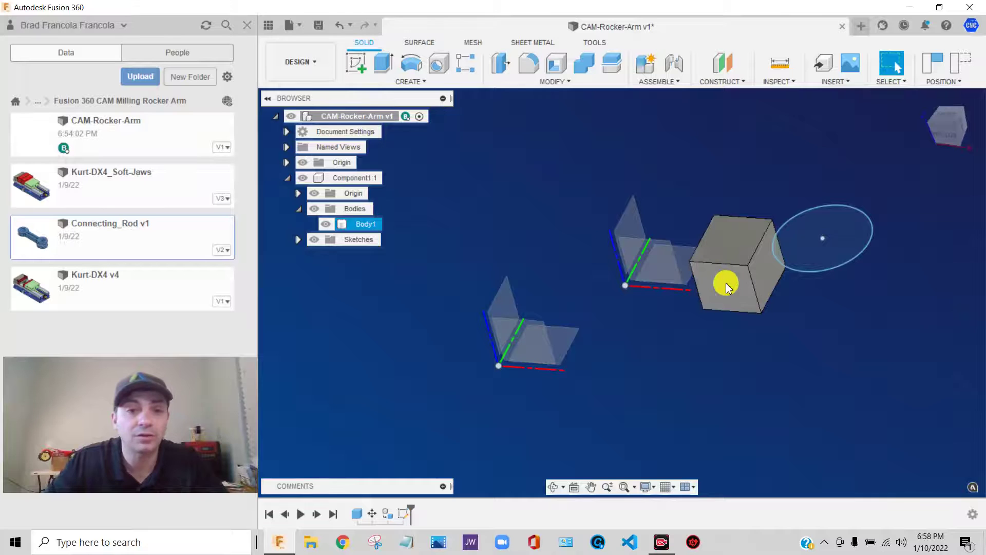
{"action": "left_click_drag", "start_coordinate": [765, 266], "coordinate": [809, 255]}
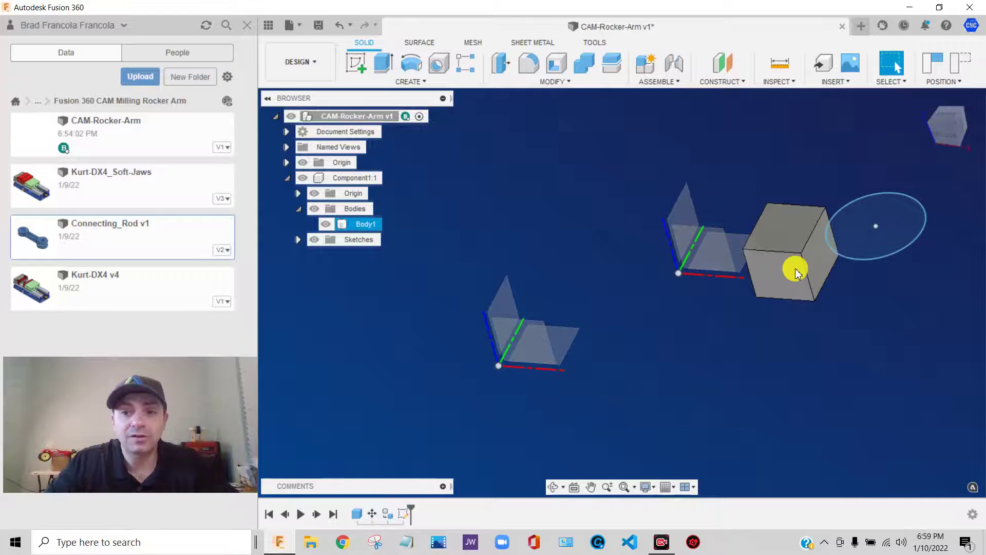
{"action": "mouse_move", "coordinate": [795, 269]}
{"action": "left_mouse_down"}
{"action": "mouse_move", "coordinate": [889, 220]}
{"action": "mouse_move", "coordinate": [830, 282]}
{"action": "mouse_move", "coordinate": [674, 406]}
{"action": "mouse_move", "coordinate": [710, 315]}
{"action": "mouse_move", "coordinate": [757, 286]}
{"action": "mouse_move", "coordinate": [791, 301]}
{"action": "left_mouse_up"}
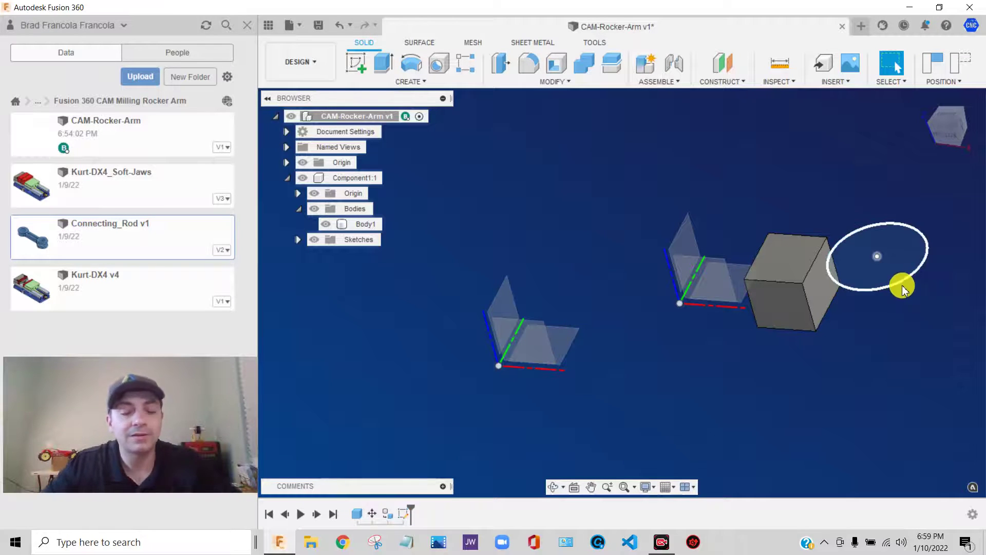
{"action": "mouse_move", "coordinate": [808, 293]}
{"action": "left_mouse_down"}
{"action": "mouse_move", "coordinate": [603, 231]}
{"action": "mouse_move", "coordinate": [626, 254]}
{"action": "left_mouse_up"}
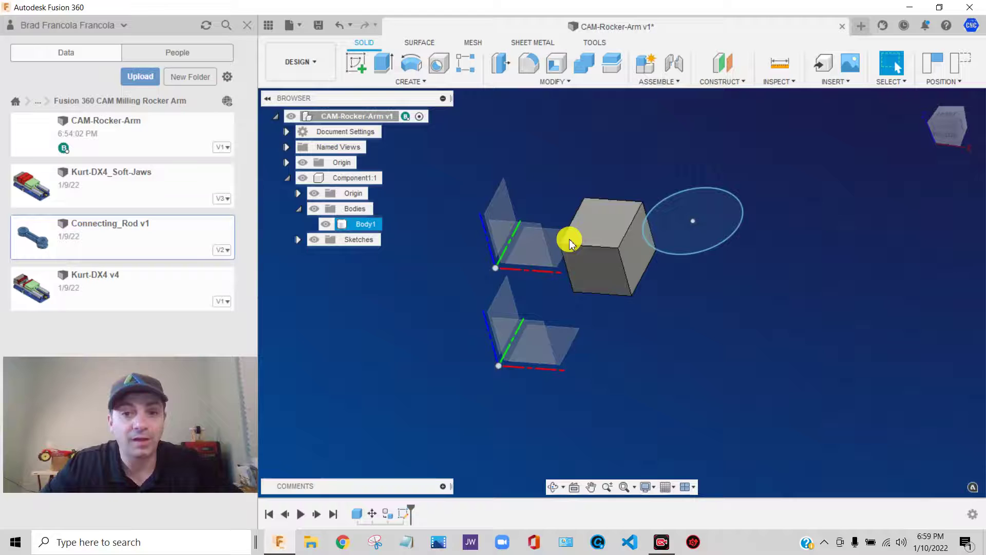
{"action": "mouse_move", "coordinate": [565, 267]}
{"action": "left_mouse_down"}
{"action": "mouse_move", "coordinate": [688, 310]}
{"action": "mouse_move", "coordinate": [680, 264]}
{"action": "left_mouse_up"}
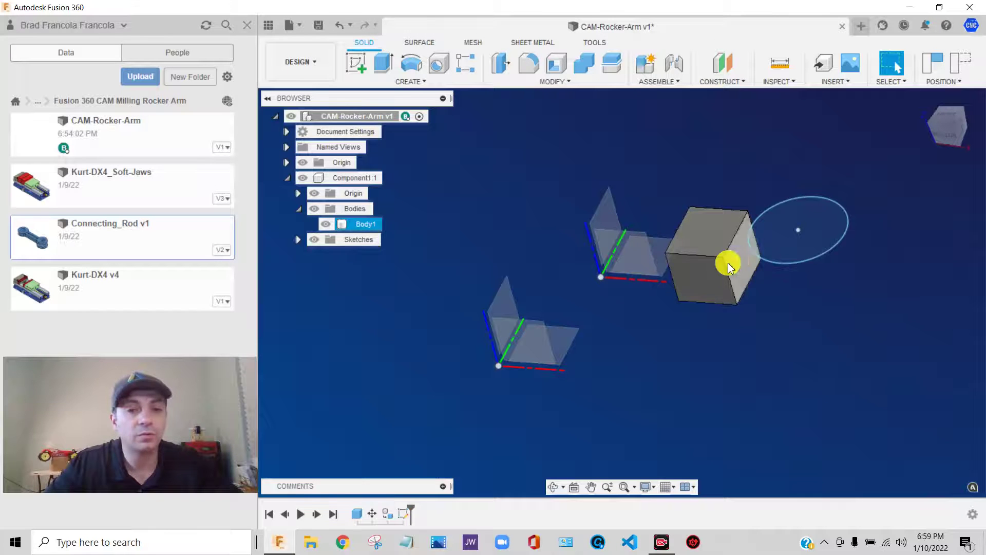
{"action": "left_click_drag", "start_coordinate": [716, 267], "coordinate": [741, 298]}
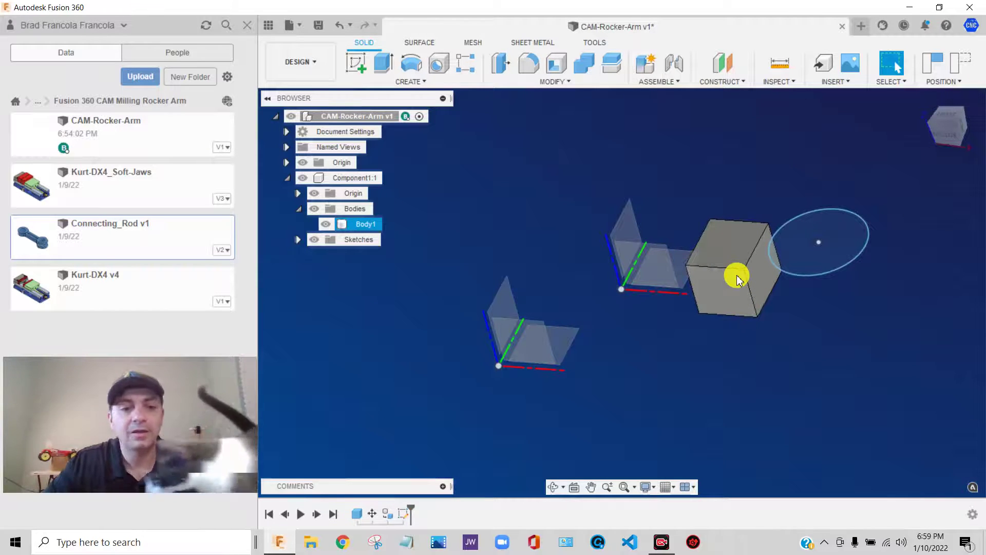
{"action": "left_click", "coordinate": [797, 251]}
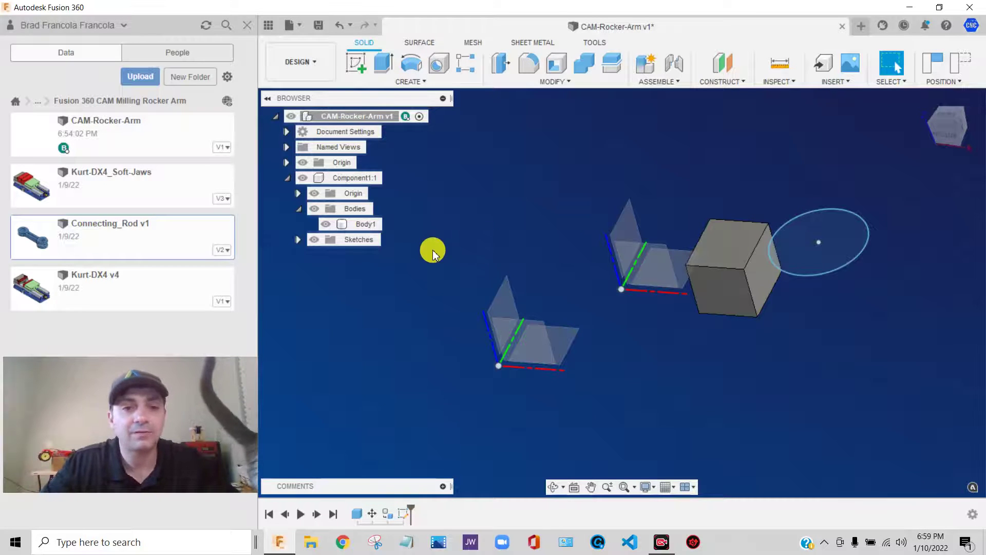
Step: Delete Component1:1 from the browser and confirm
{"action": "left_click", "coordinate": [366, 180]}
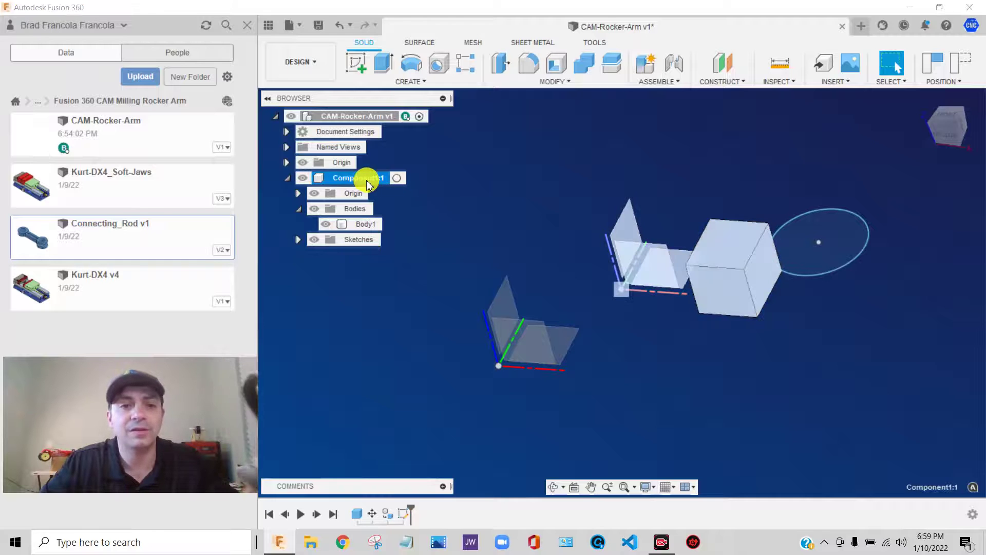
{"action": "right_click", "coordinate": [366, 179]}
{"action": "left_click", "coordinate": [380, 249]}
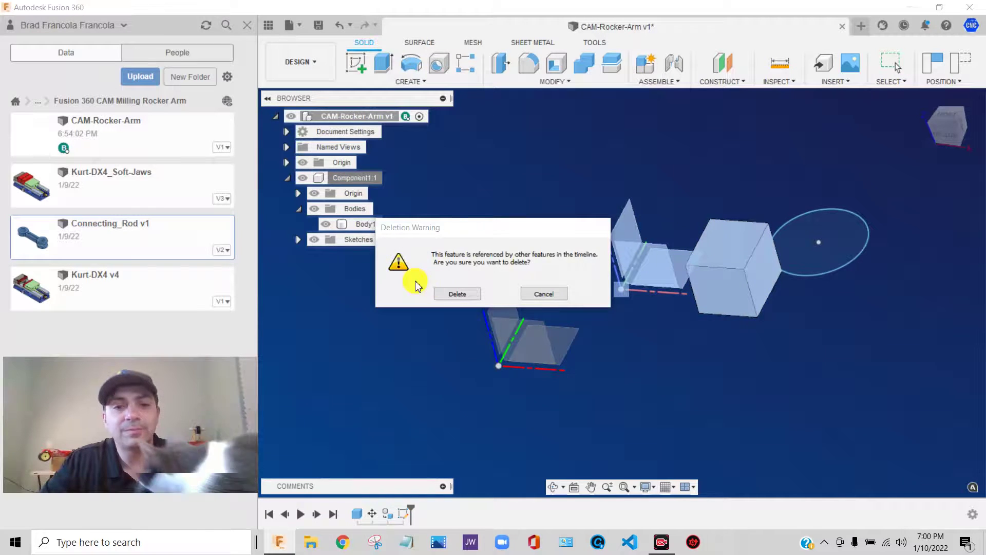
{"action": "left_click", "coordinate": [456, 294]}
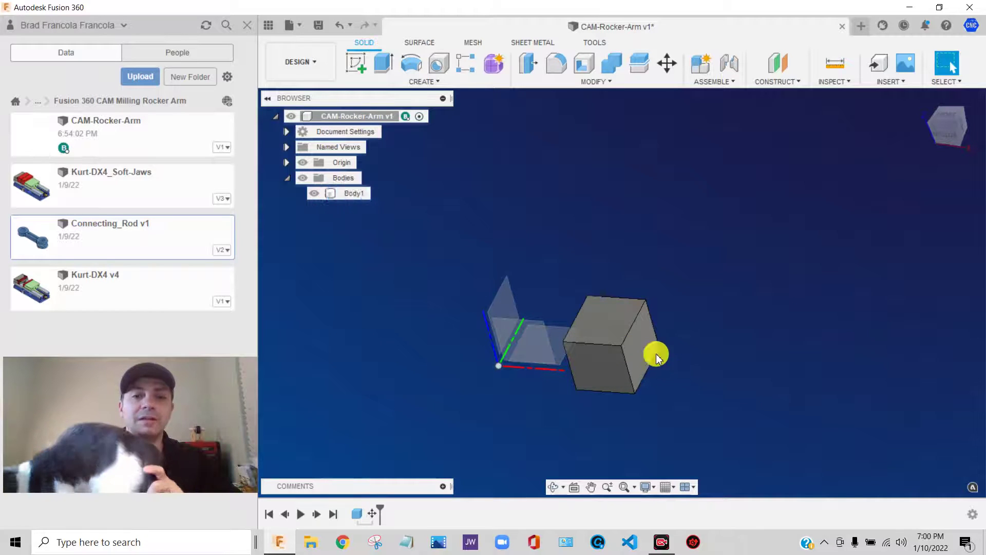
Step: Delete the leftover cube body Body1 and confirm
{"action": "right_click", "coordinate": [609, 335]}
{"action": "left_click", "coordinate": [565, 325]}
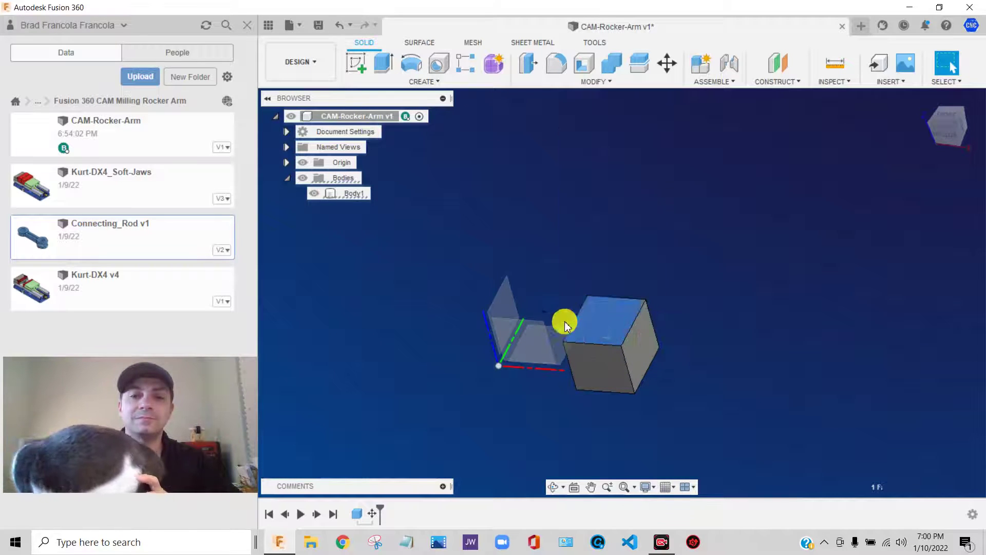
{"action": "key", "text": "Escape"}
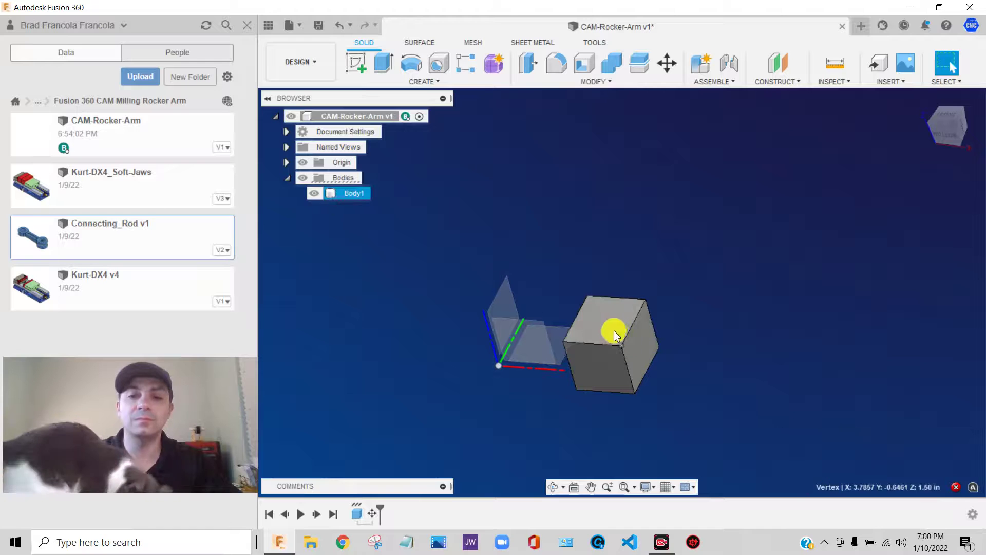
{"action": "right_click", "coordinate": [366, 194]}
{"action": "left_click", "coordinate": [400, 369]}
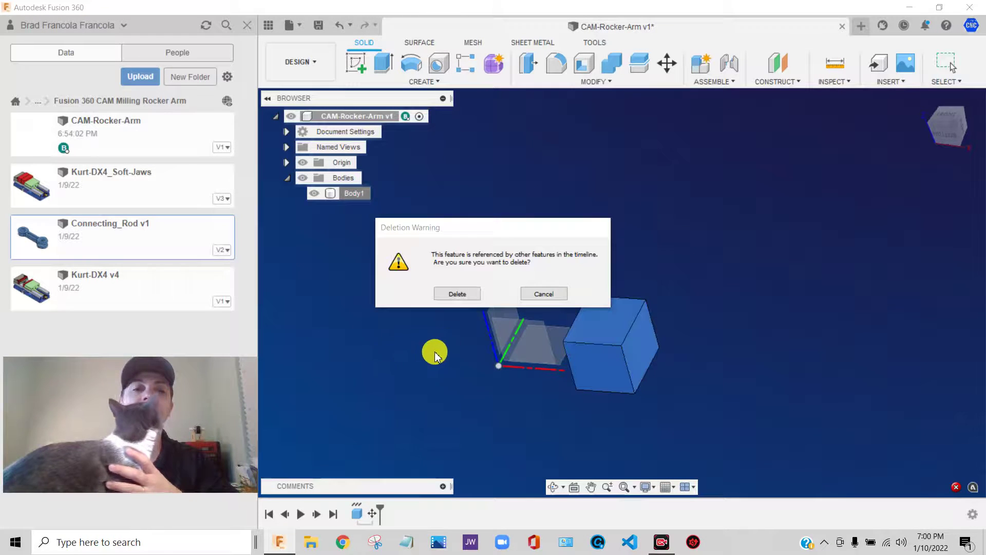
{"action": "left_click", "coordinate": [457, 295]}
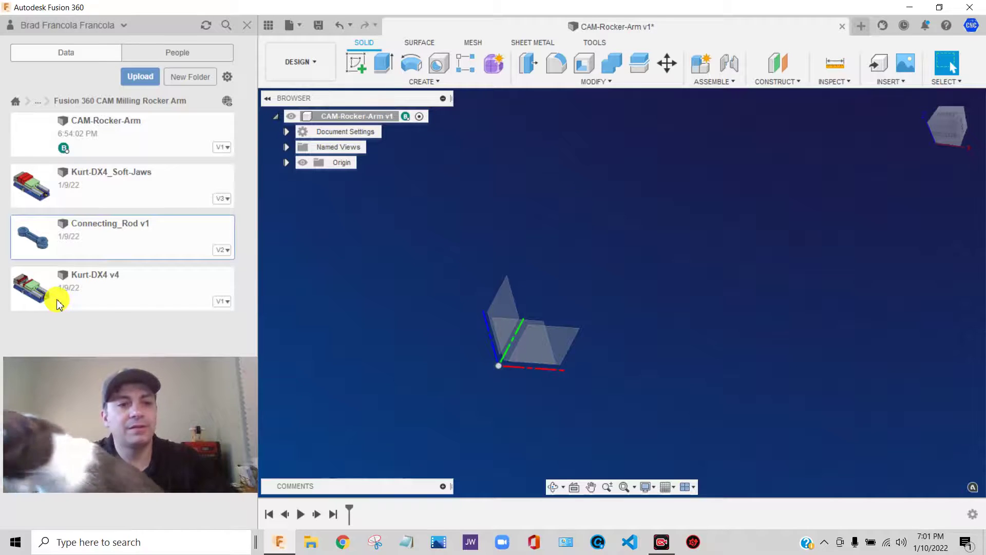
Step: Insert the Kurt-DX4 v4 vise from the Data panel and drag it right of the origin
{"action": "right_click", "coordinate": [128, 284]}
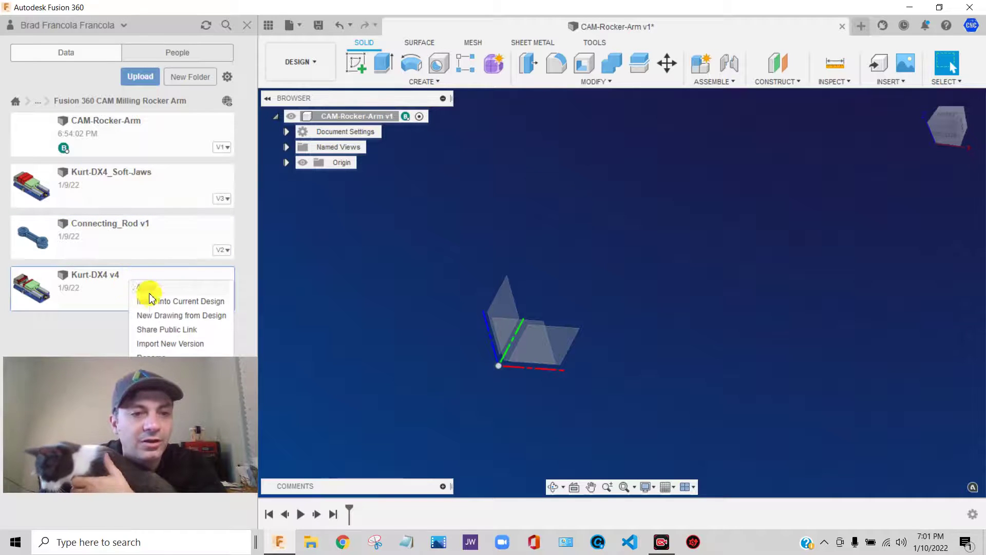
{"action": "left_click", "coordinate": [165, 306]}
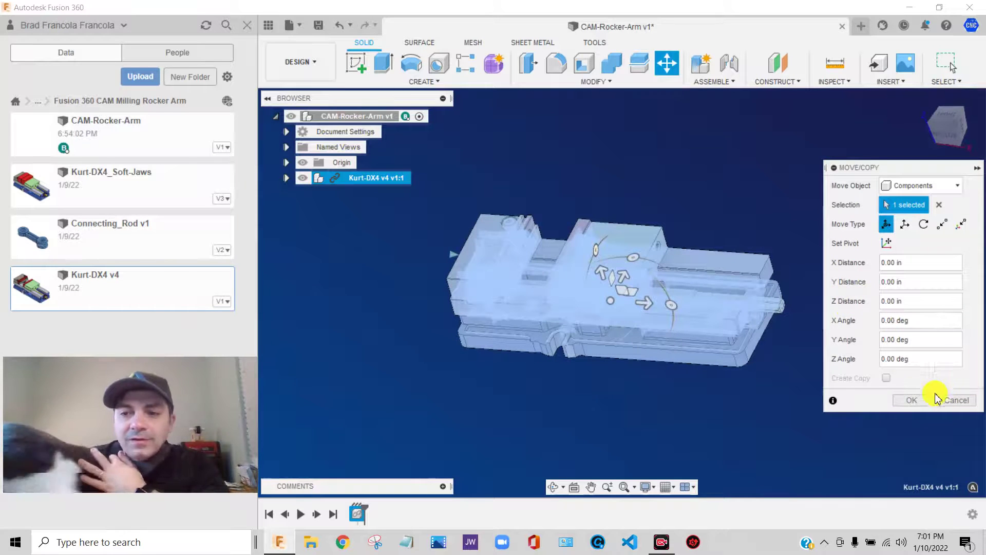
{"action": "left_click", "coordinate": [912, 400]}
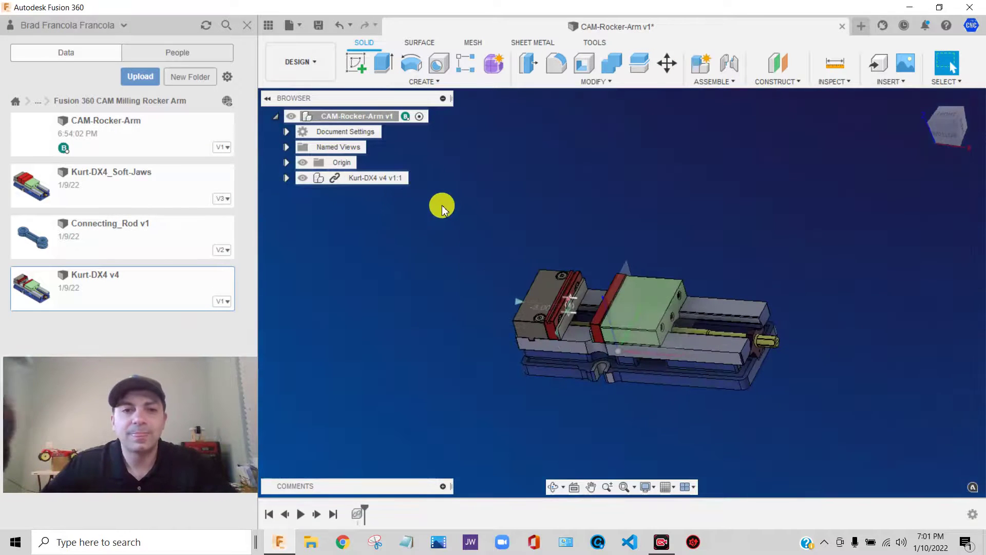
{"action": "left_click", "coordinate": [377, 179]}
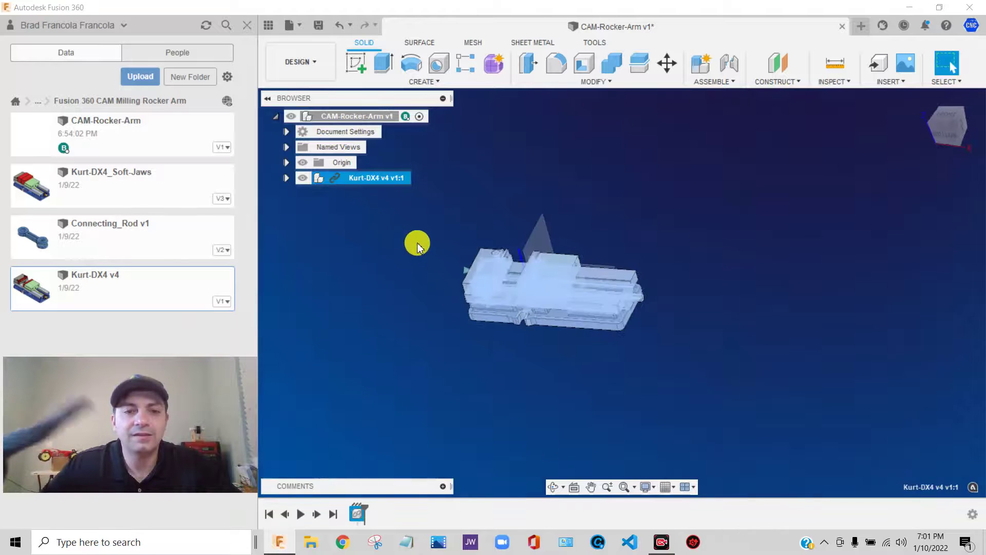
{"action": "left_click_drag", "start_coordinate": [598, 319], "coordinate": [914, 242]}
{"action": "scroll", "coordinate": [914, 242], "scroll_direction": "up", "scroll_amount": 3}
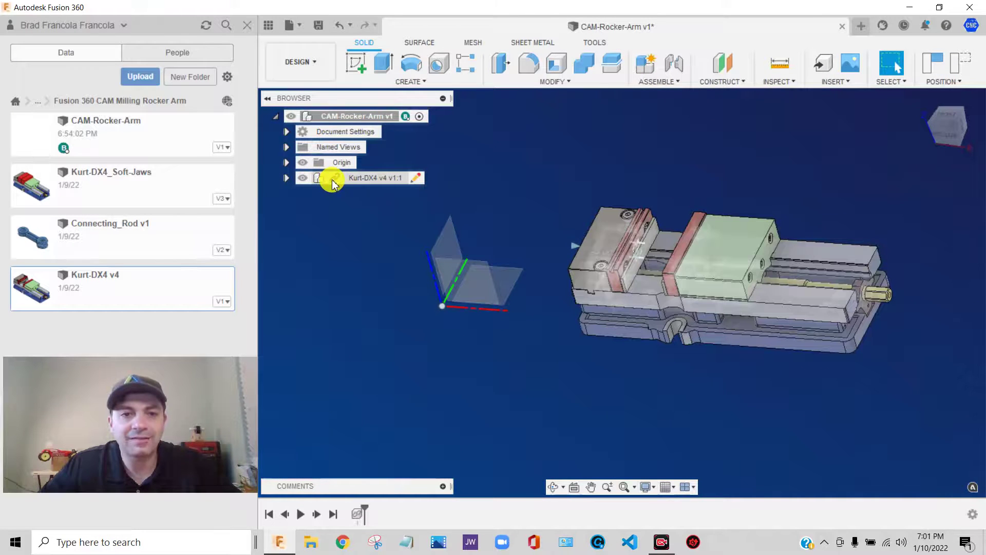
Step: Break the link on Kurt-DX4 v4 v1:1 and continue without capturing its moved position
{"action": "middle_click_drag", "start_coordinate": [578, 248], "coordinate": [762, 268], "text": "shift"}
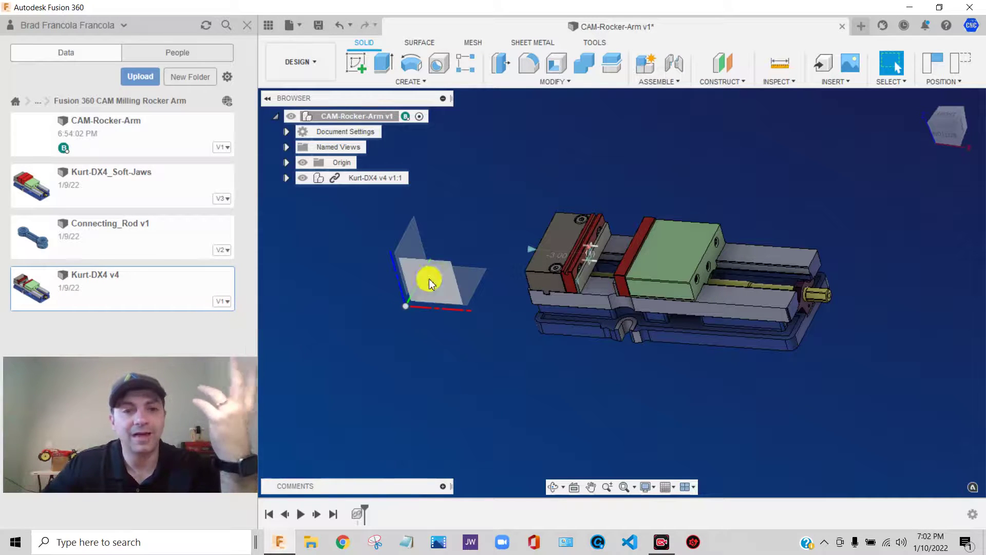
{"action": "left_click_drag", "start_coordinate": [713, 301], "coordinate": [722, 276]}
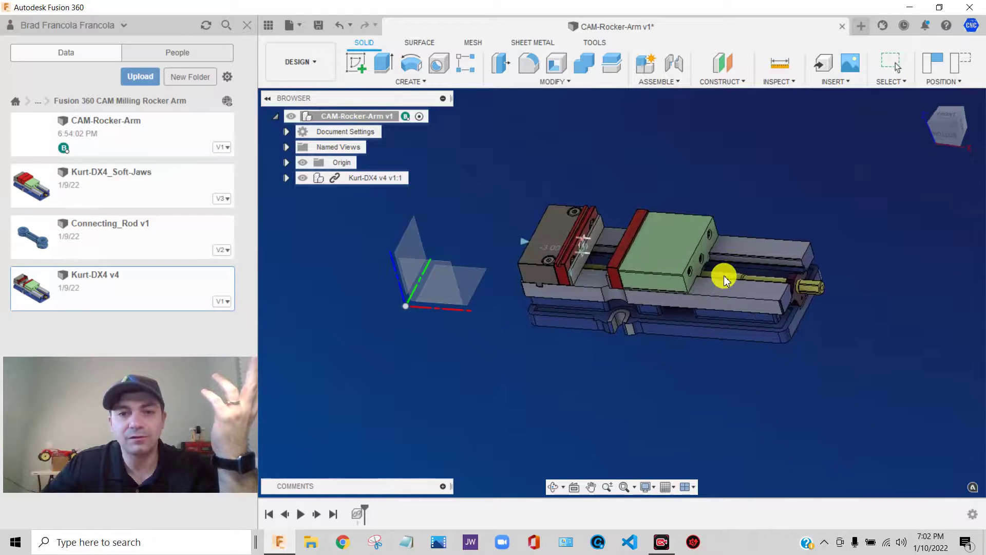
{"action": "right_click", "coordinate": [347, 187]}
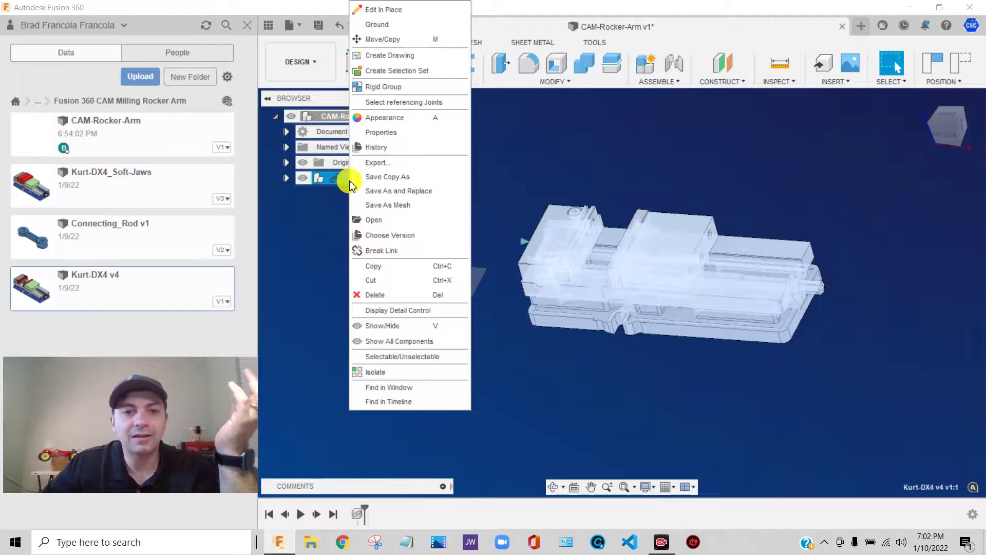
{"action": "left_click", "coordinate": [380, 250]}
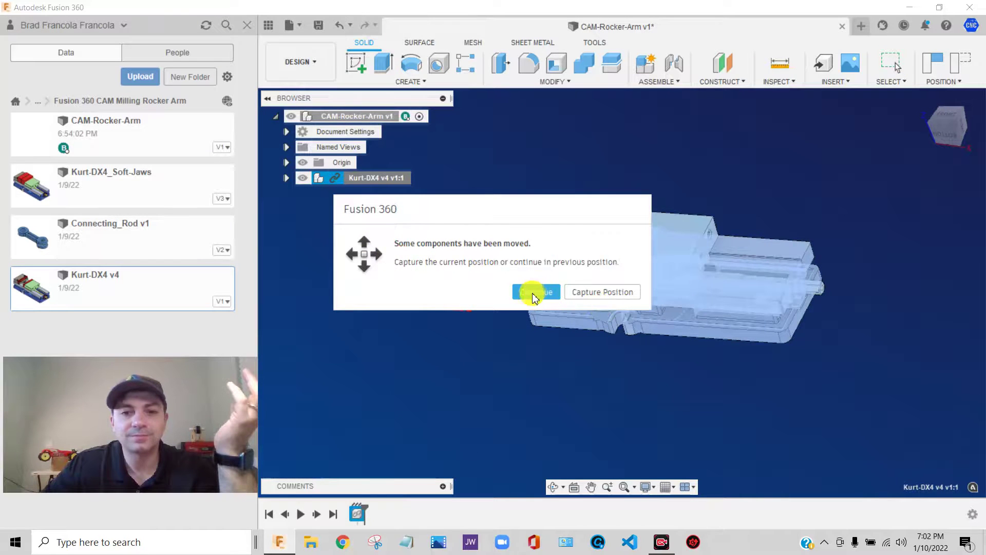
{"action": "left_click", "coordinate": [533, 293]}
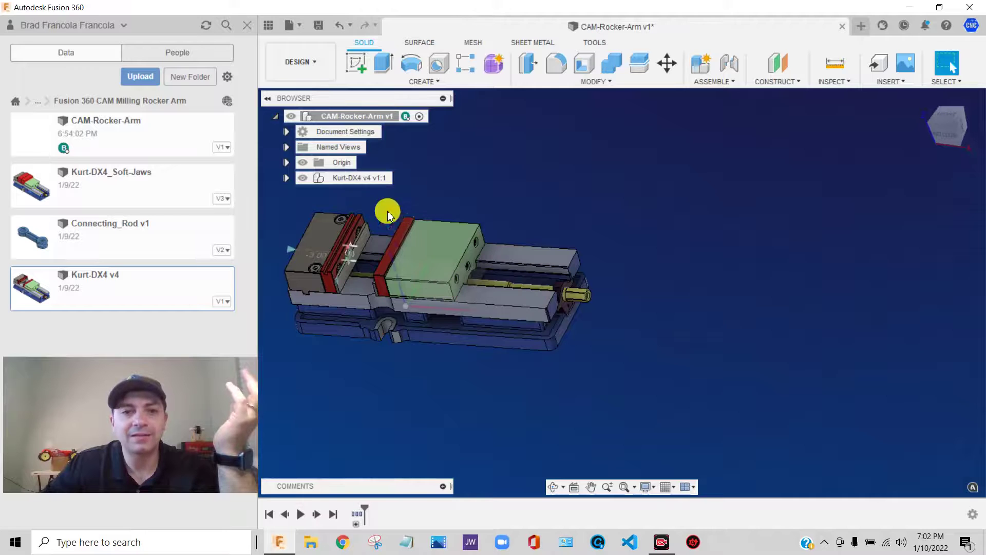
Step: Drag the unlinked vise to the right, away from the design origin
{"action": "left_click_drag", "start_coordinate": [420, 256], "coordinate": [676, 302]}
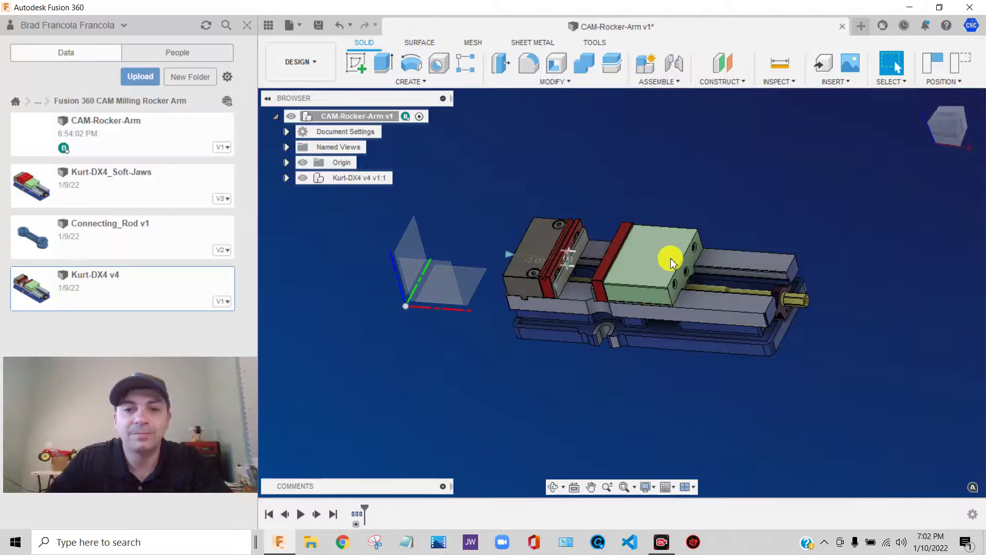
{"action": "middle_click_drag", "start_coordinate": [666, 257], "coordinate": [699, 291], "text": "shift"}
{"action": "mouse_move", "coordinate": [699, 291]}
{"action": "left_mouse_down"}
{"action": "mouse_move", "coordinate": [671, 294]}
{"action": "mouse_move", "coordinate": [715, 282]}
{"action": "mouse_move", "coordinate": [692, 266]}
{"action": "mouse_move", "coordinate": [695, 301]}
{"action": "mouse_move", "coordinate": [696, 288]}
{"action": "left_mouse_up"}
{"action": "scroll", "coordinate": [688, 288], "scroll_direction": "up", "scroll_amount": 2}
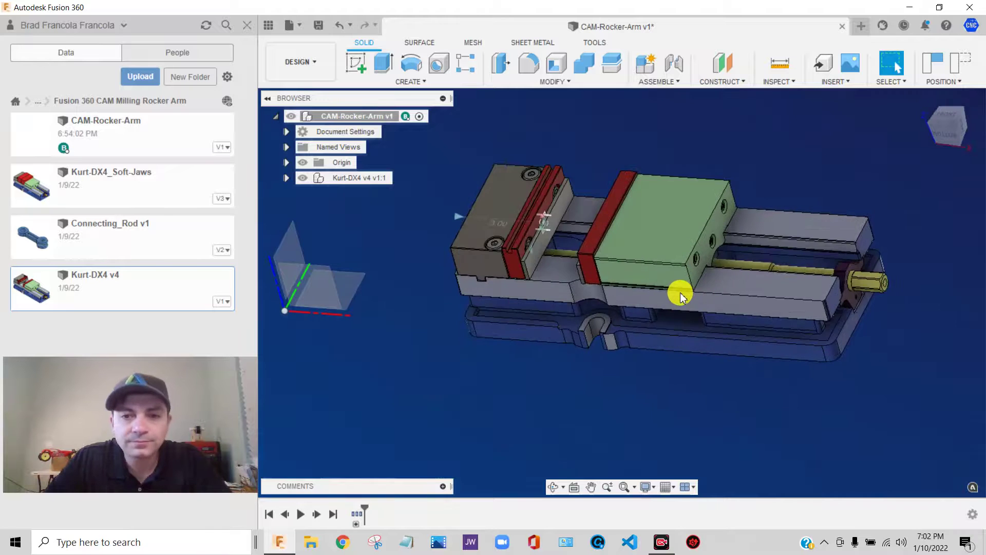
{"action": "scroll", "coordinate": [662, 323], "scroll_direction": "down", "scroll_amount": 4}
{"action": "left_click_drag", "start_coordinate": [589, 283], "coordinate": [685, 281]}
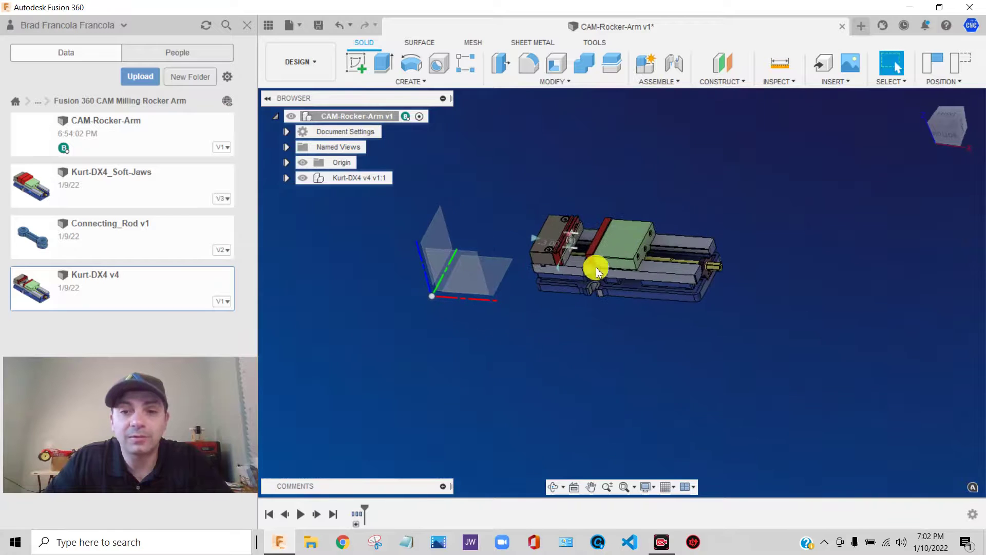
{"action": "left_click_drag", "start_coordinate": [627, 268], "coordinate": [950, 233]}
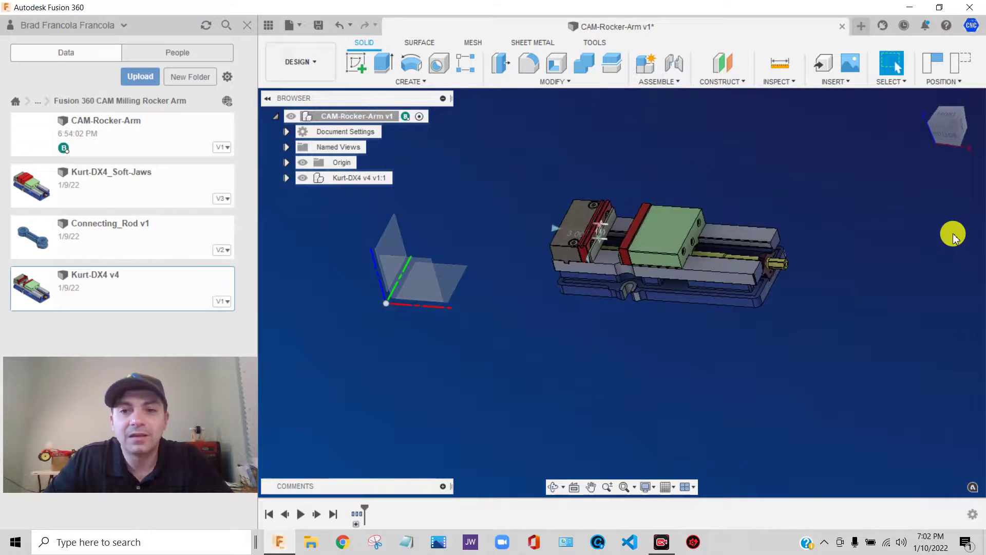
Step: Inspect the vise from the FRONT view, below and a tilted top angle, then pan
{"action": "left_click", "coordinate": [948, 141]}
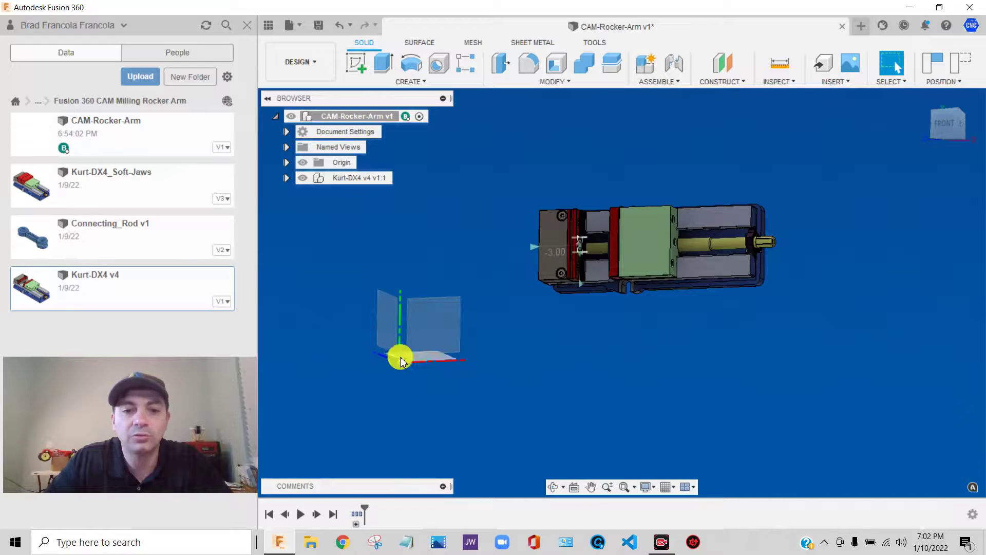
{"action": "mouse_move", "coordinate": [944, 139]}
{"action": "left_mouse_down"}
{"action": "mouse_move", "coordinate": [970, 81]}
{"action": "mouse_move", "coordinate": [938, 99]}
{"action": "mouse_move", "coordinate": [950, 99]}
{"action": "mouse_move", "coordinate": [946, 139]}
{"action": "left_mouse_up"}
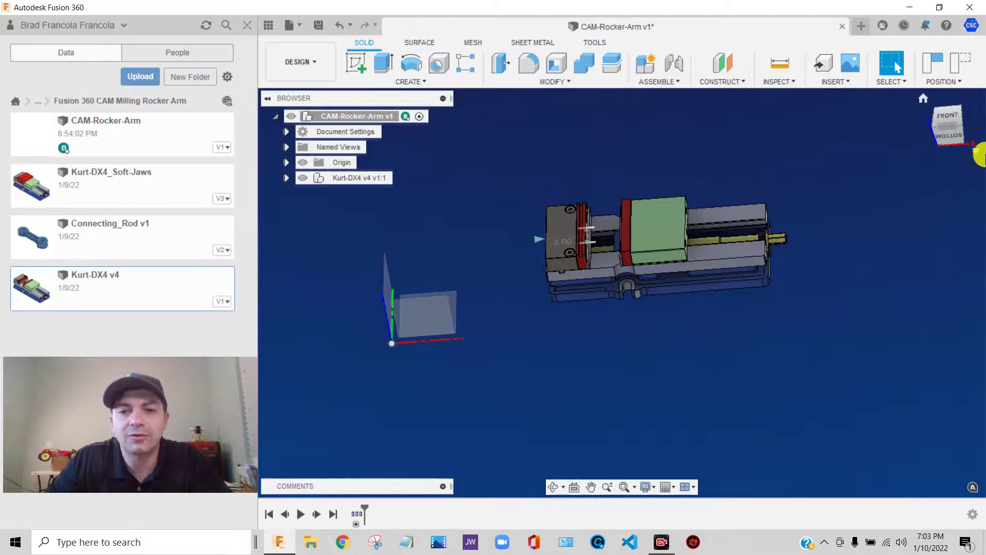
{"action": "mouse_move", "coordinate": [970, 145]}
{"action": "left_mouse_down"}
{"action": "mouse_move", "coordinate": [891, 74]}
{"action": "mouse_move", "coordinate": [931, 117]}
{"action": "mouse_move", "coordinate": [951, 92]}
{"action": "mouse_move", "coordinate": [973, 149]}
{"action": "mouse_move", "coordinate": [968, 138]}
{"action": "mouse_move", "coordinate": [962, 147]}
{"action": "left_mouse_up"}
{"action": "middle_click_drag", "start_coordinate": [575, 298], "coordinate": [667, 284]}
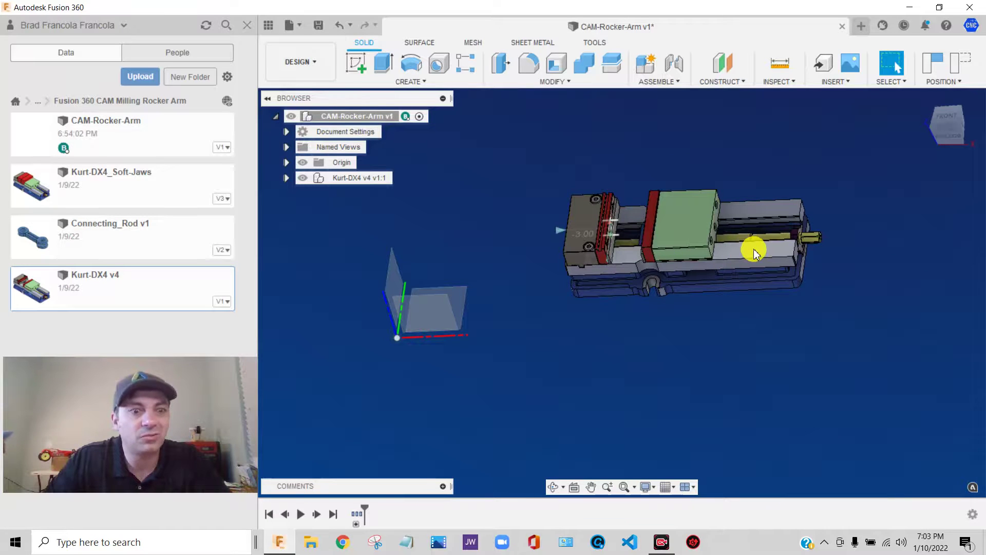
Step: Start an Assemble > Joint with Rigid motion, reviewing the Motion tab before returning to Position
{"action": "left_click", "coordinate": [674, 85]}
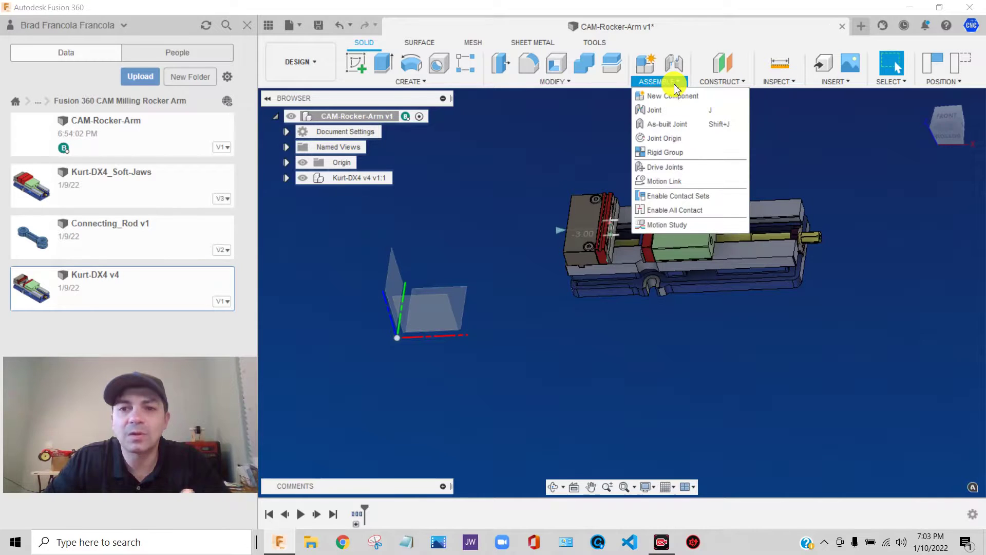
{"action": "left_click", "coordinate": [662, 113]}
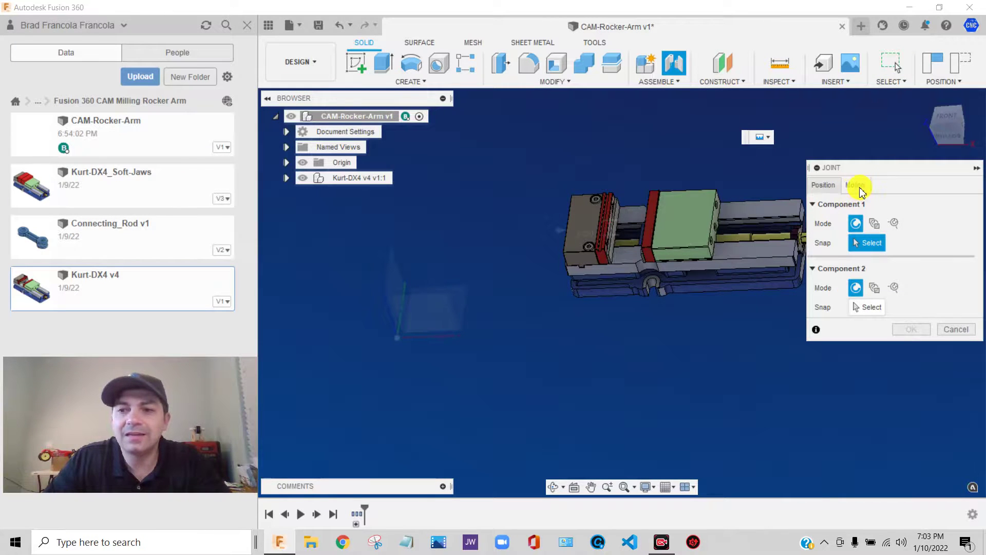
{"action": "left_click_drag", "start_coordinate": [869, 176], "coordinate": [828, 188]}
{"action": "left_click", "coordinate": [814, 197]}
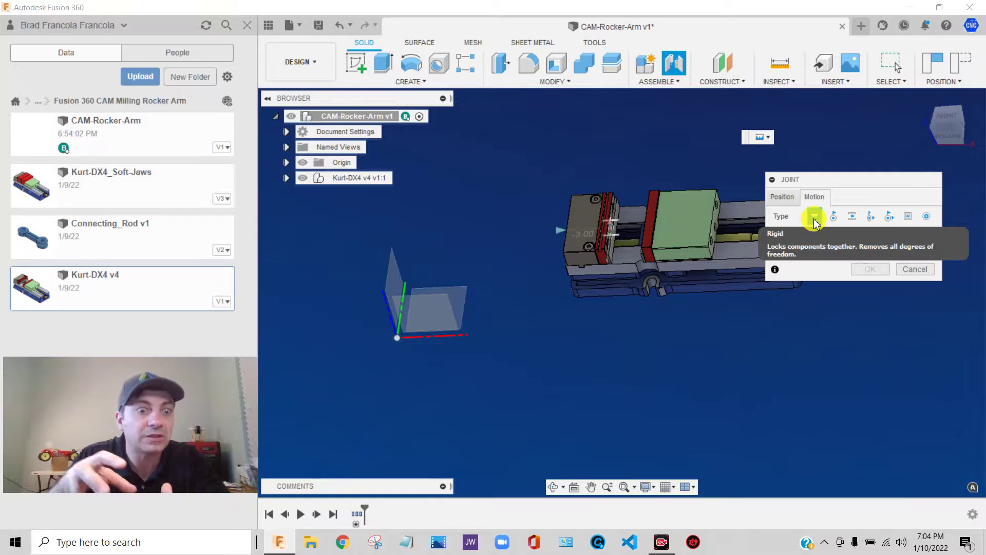
{"action": "left_click", "coordinate": [784, 199]}
{"action": "middle_click_drag", "start_coordinate": [609, 259], "coordinate": [626, 273], "text": "shift"}
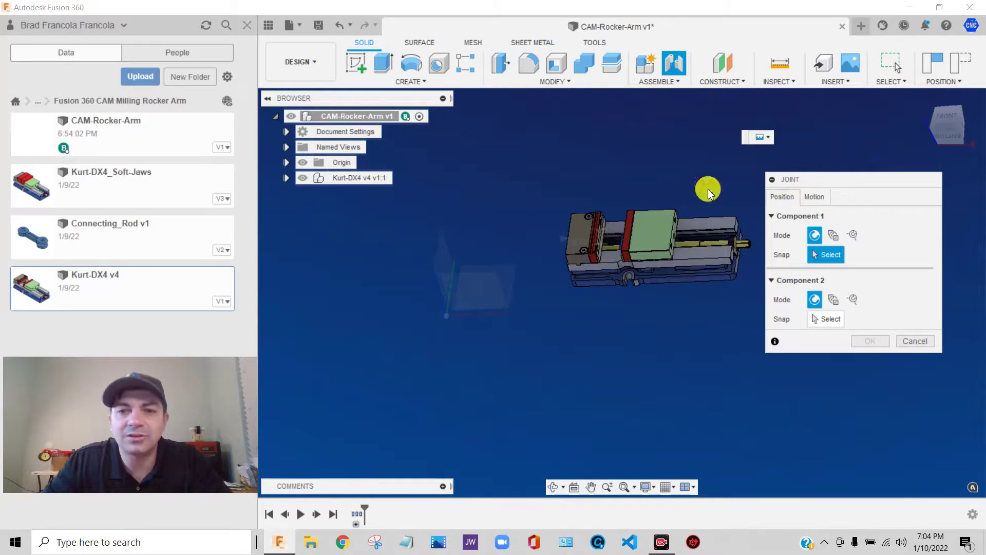
Step: Snap the joint from the vise's Origin O point to the root Origin O point
{"action": "left_click", "coordinate": [948, 136]}
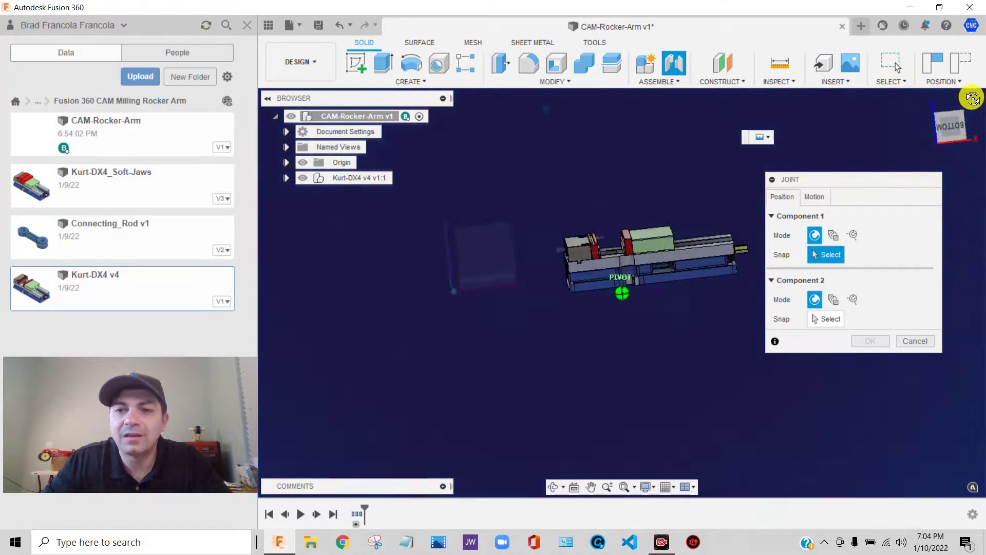
{"action": "left_click", "coordinate": [286, 178]}
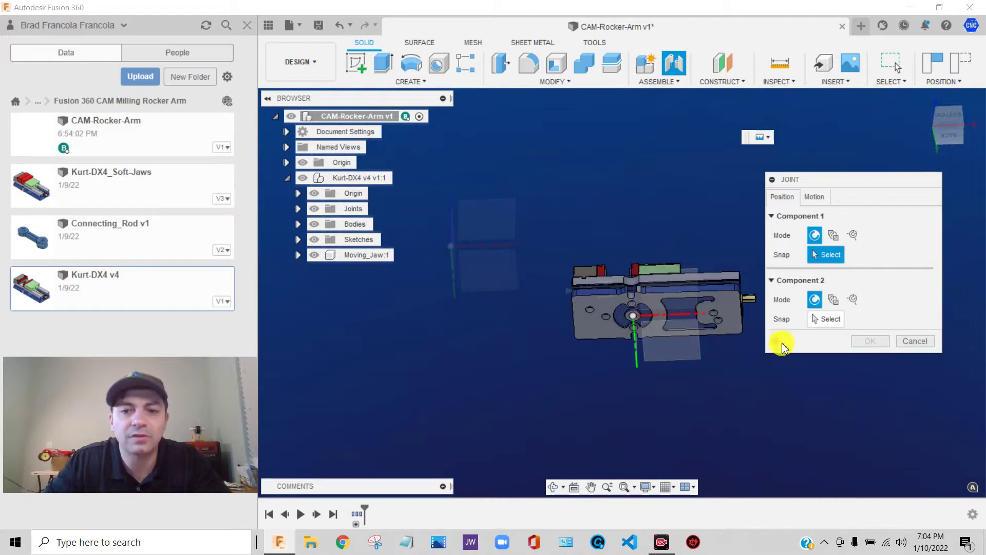
{"action": "scroll", "coordinate": [543, 334], "scroll_direction": "down", "scroll_amount": 2}
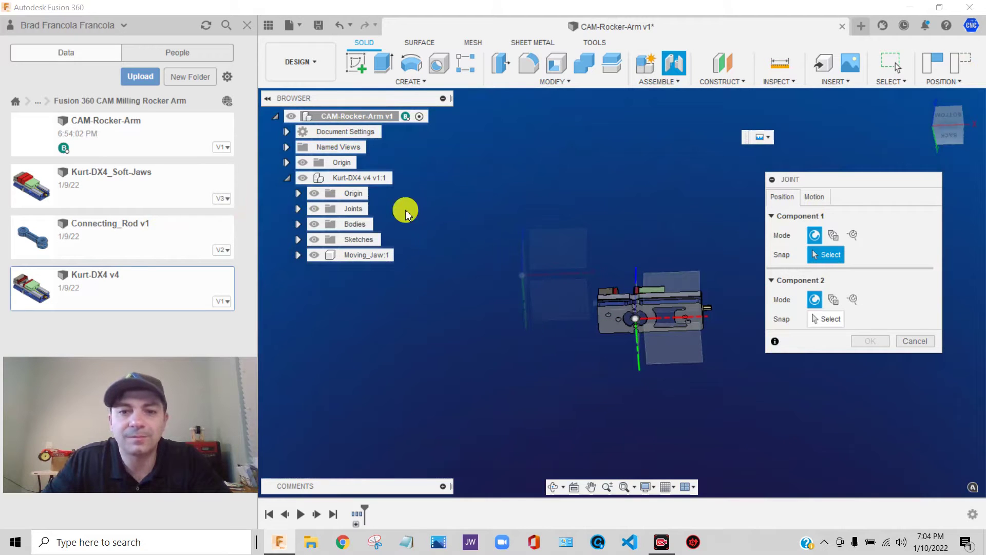
{"action": "left_click", "coordinate": [297, 193]}
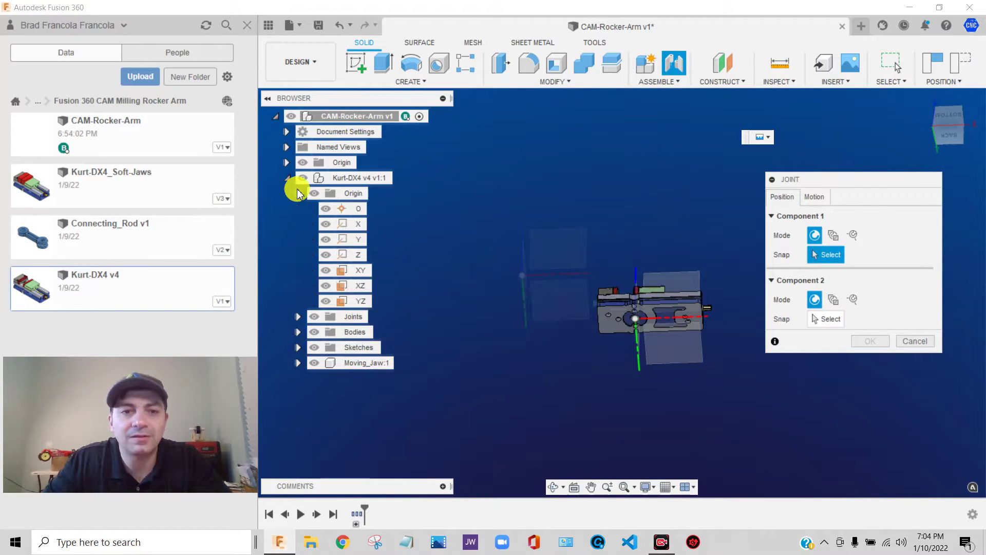
{"action": "left_click", "coordinate": [352, 212]}
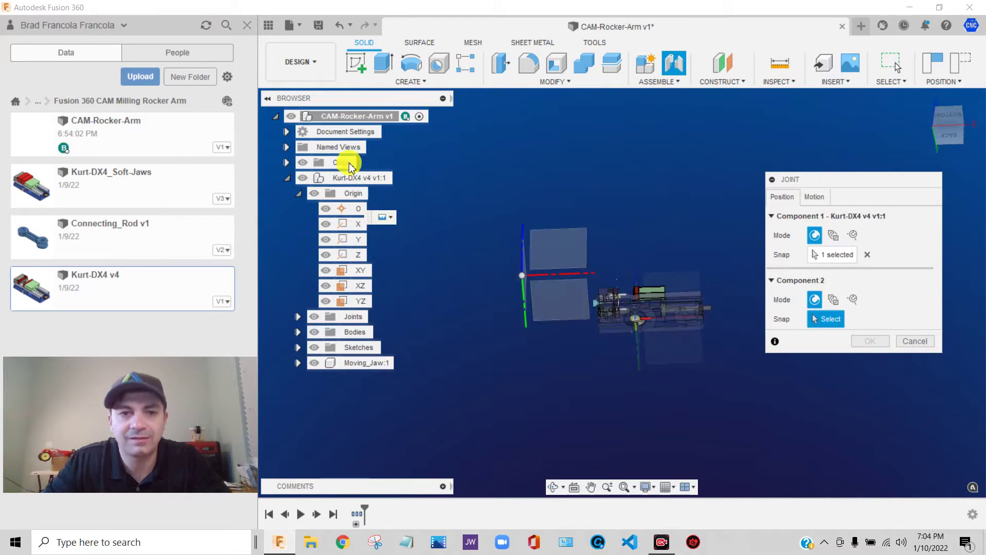
{"action": "left_click", "coordinate": [286, 163]}
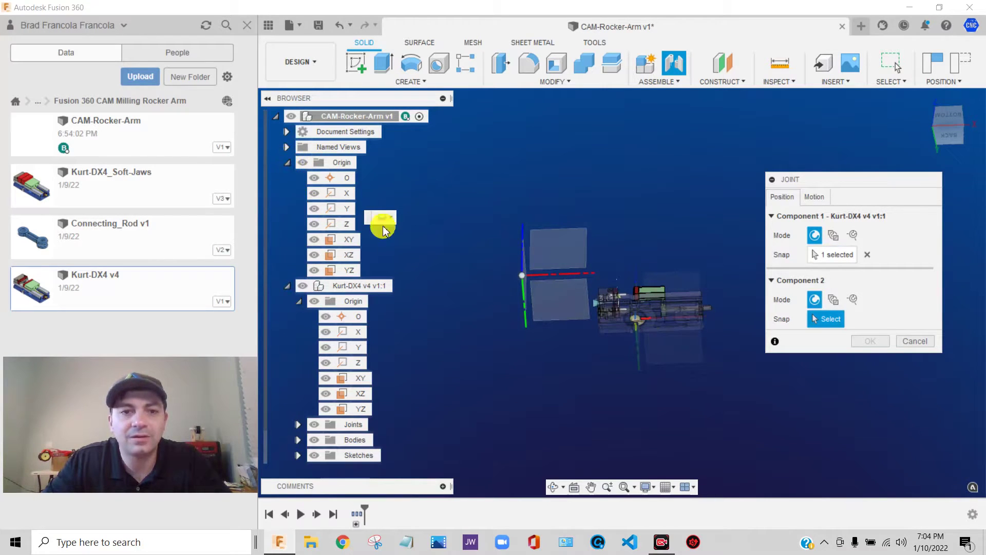
{"action": "left_click", "coordinate": [347, 180]}
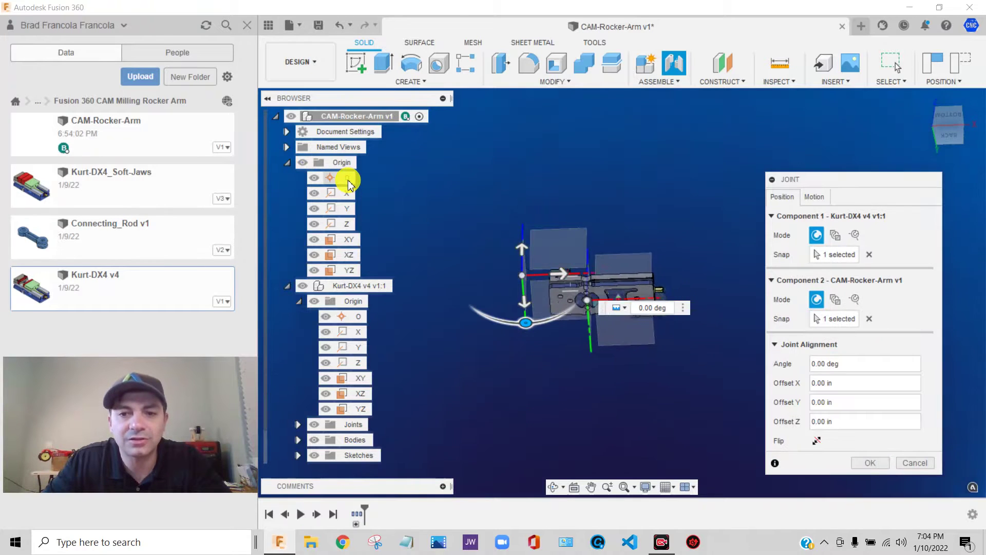
Step: Rotate the jointed vise to an angle of -90.00 deg
{"action": "left_click_drag", "start_coordinate": [953, 149], "coordinate": [846, 157]}
{"action": "scroll", "coordinate": [546, 286], "scroll_direction": "up", "scroll_amount": 3}
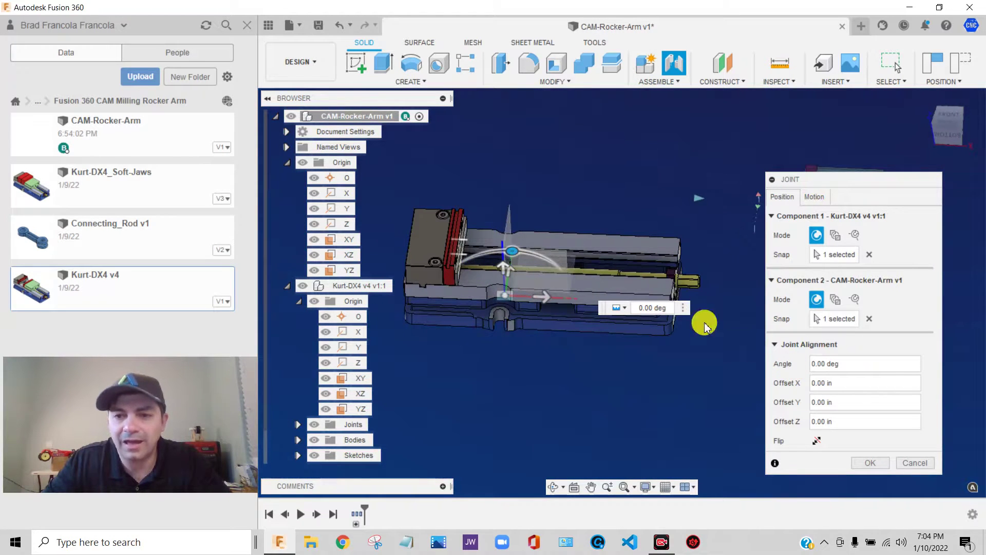
{"action": "left_click_drag", "start_coordinate": [516, 255], "coordinate": [559, 313]}
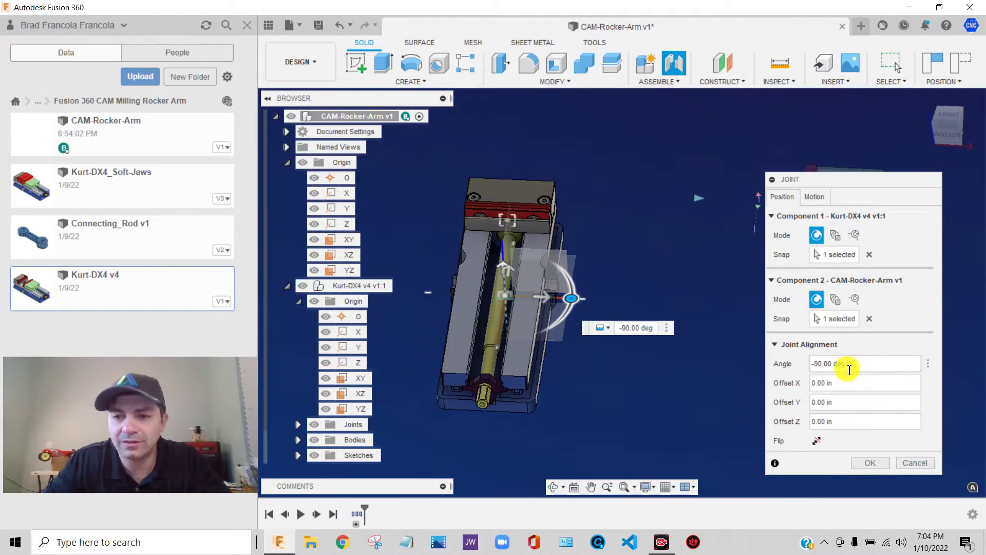
{"action": "scroll", "coordinate": [591, 246], "scroll_direction": "down", "scroll_amount": 2}
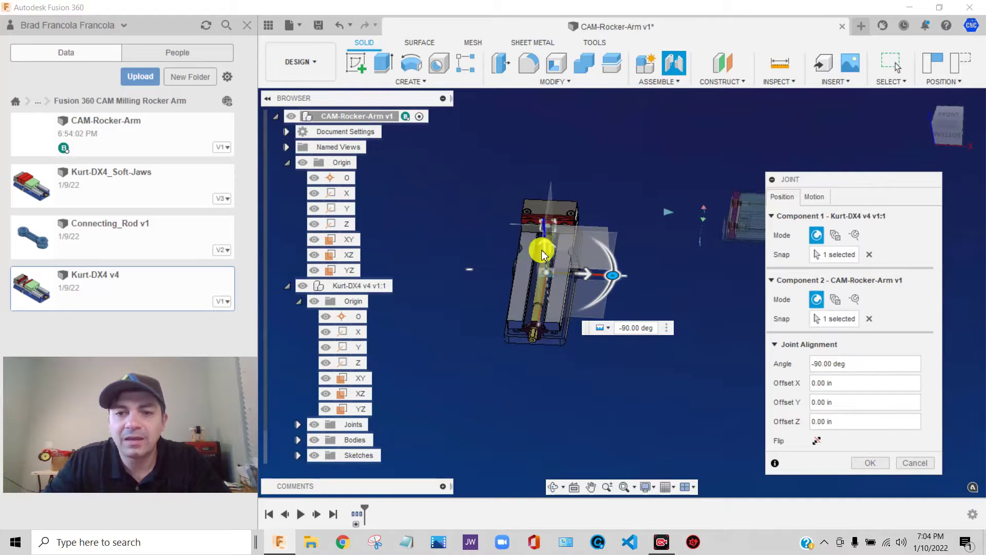
{"action": "scroll", "coordinate": [581, 234], "scroll_direction": "down", "scroll_amount": 2}
{"action": "scroll", "coordinate": [642, 249], "scroll_direction": "up", "scroll_amount": 2}
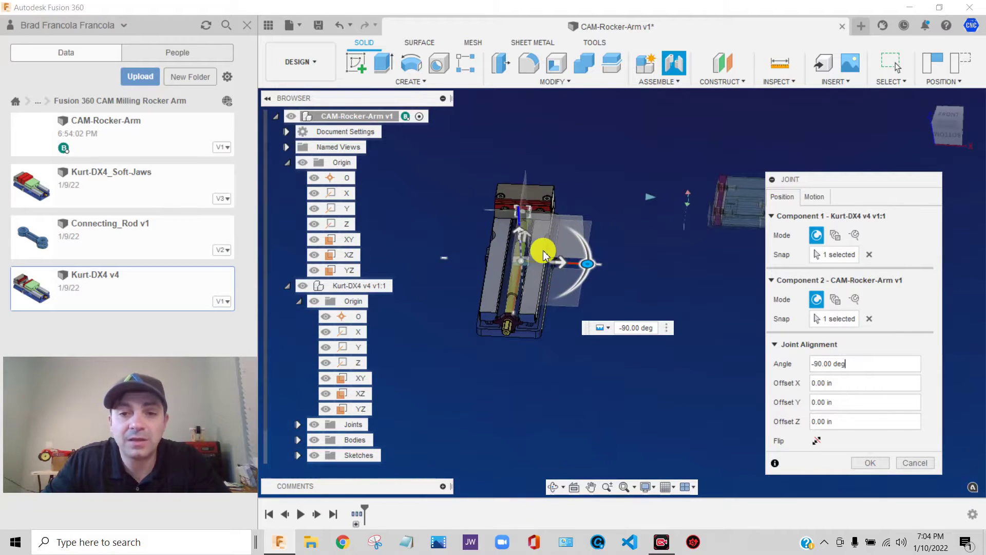
{"action": "scroll", "coordinate": [469, 212], "scroll_direction": "down", "scroll_amount": 1}
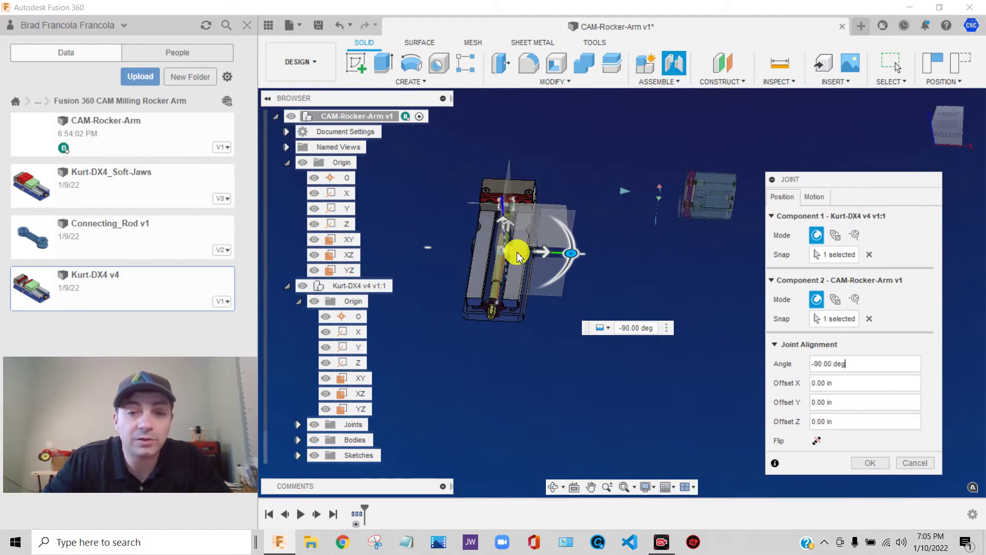
Step: Offset the vise 7.00 in along X and check its placement from below and isometric
{"action": "left_click_drag", "start_coordinate": [547, 256], "coordinate": [635, 273]}
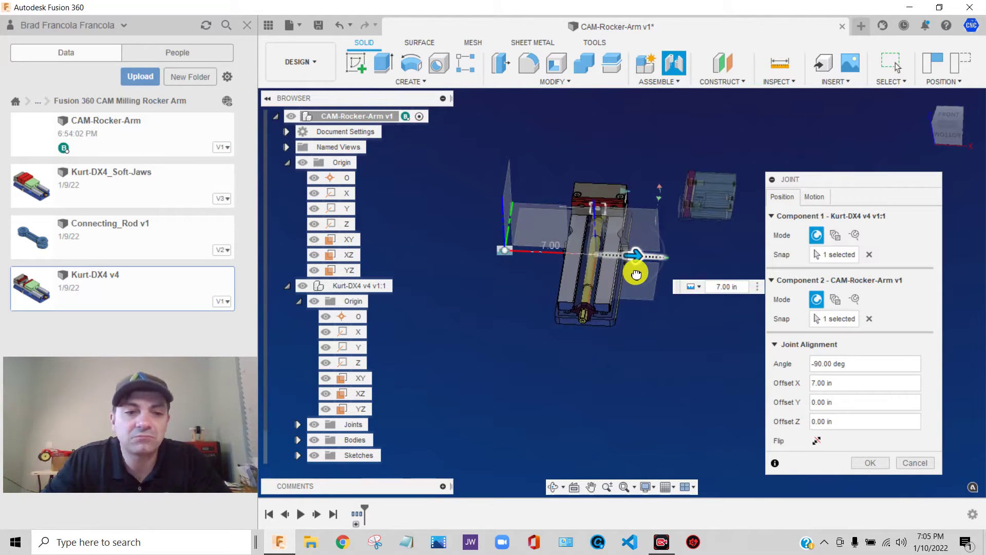
{"action": "scroll", "coordinate": [586, 241], "scroll_direction": "up", "scroll_amount": 3}
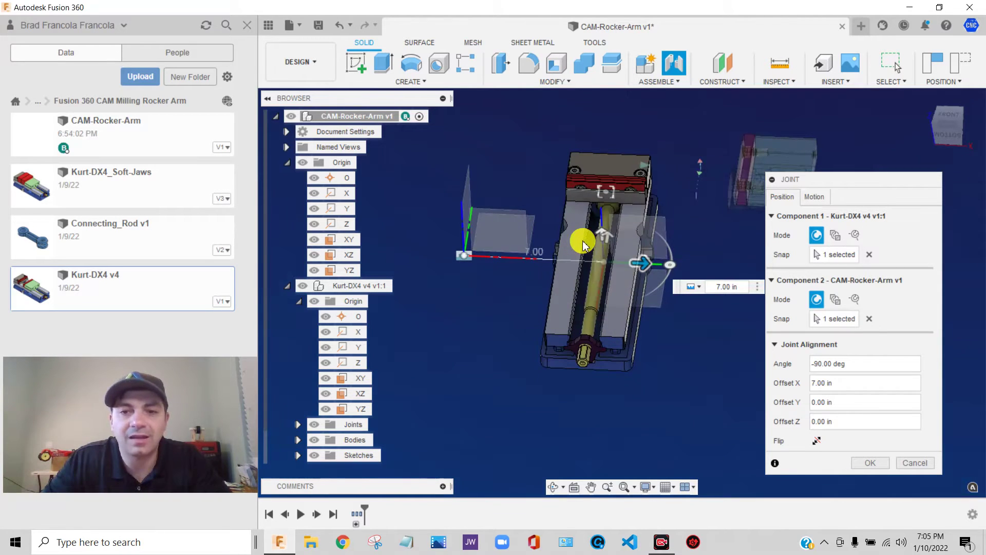
{"action": "left_click", "coordinate": [940, 138]}
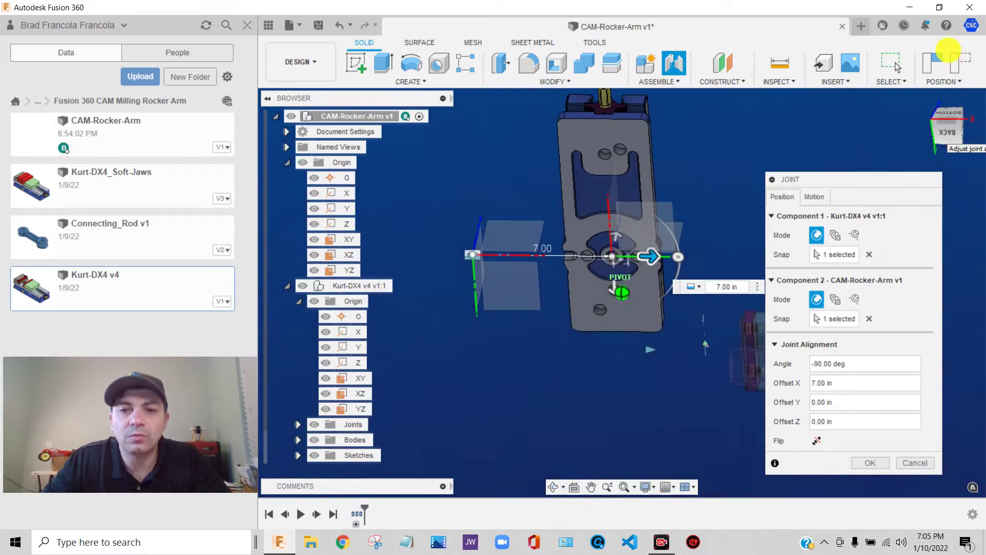
{"action": "left_click", "coordinate": [950, 122]}
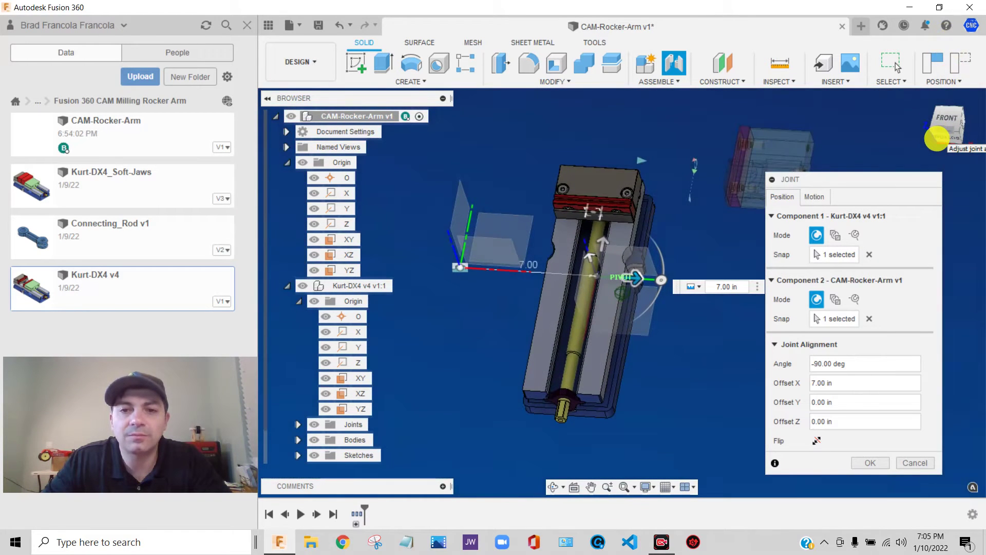
{"action": "left_click_drag", "start_coordinate": [936, 138], "coordinate": [940, 135]}
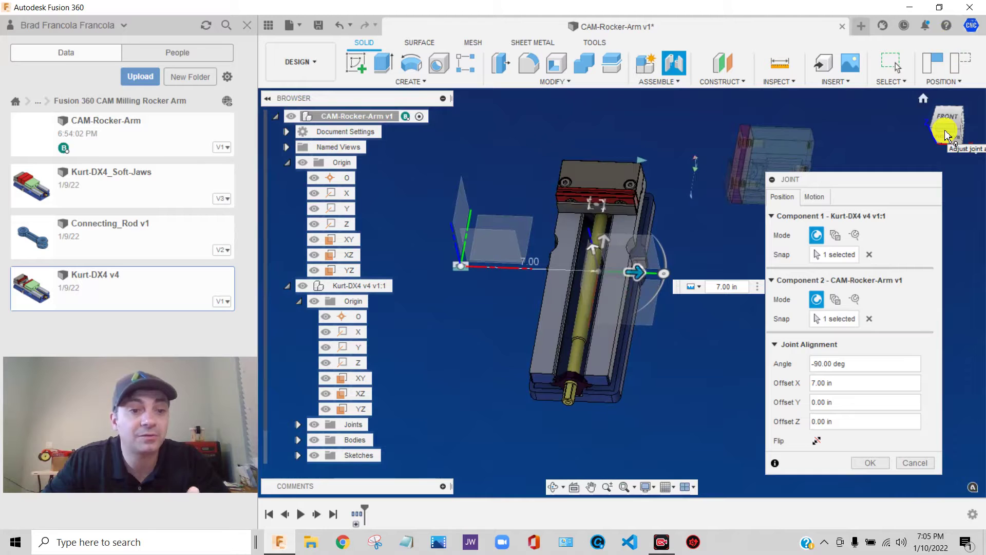
{"action": "middle_click_drag", "start_coordinate": [545, 198], "coordinate": [497, 251], "text": "shift"}
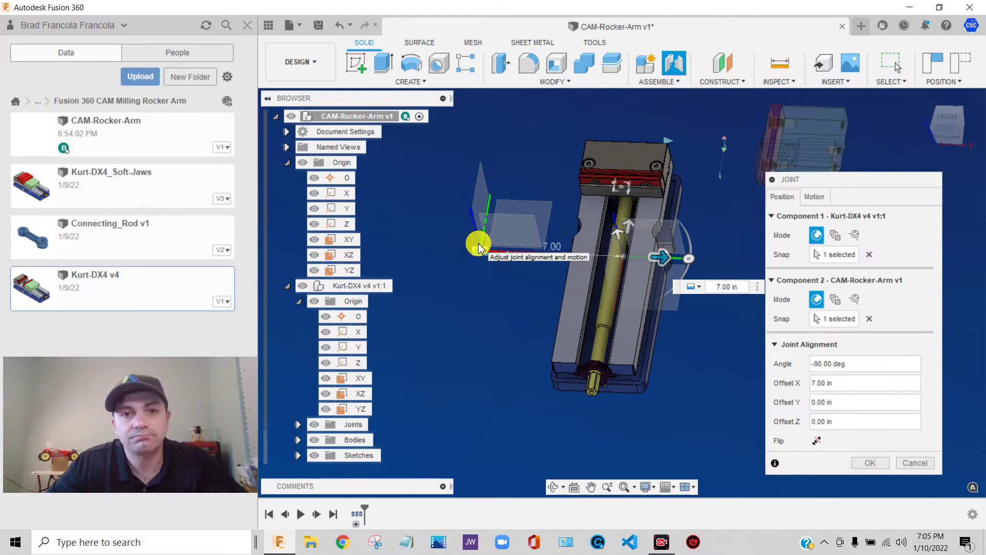
{"action": "scroll", "coordinate": [477, 250], "scroll_direction": "down", "scroll_amount": 2}
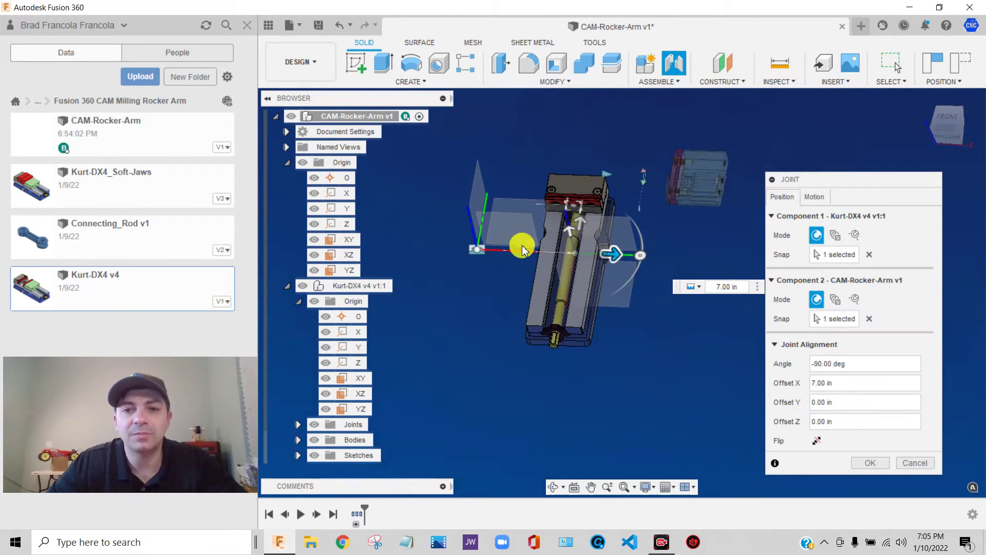
{"action": "left_click", "coordinate": [947, 134]}
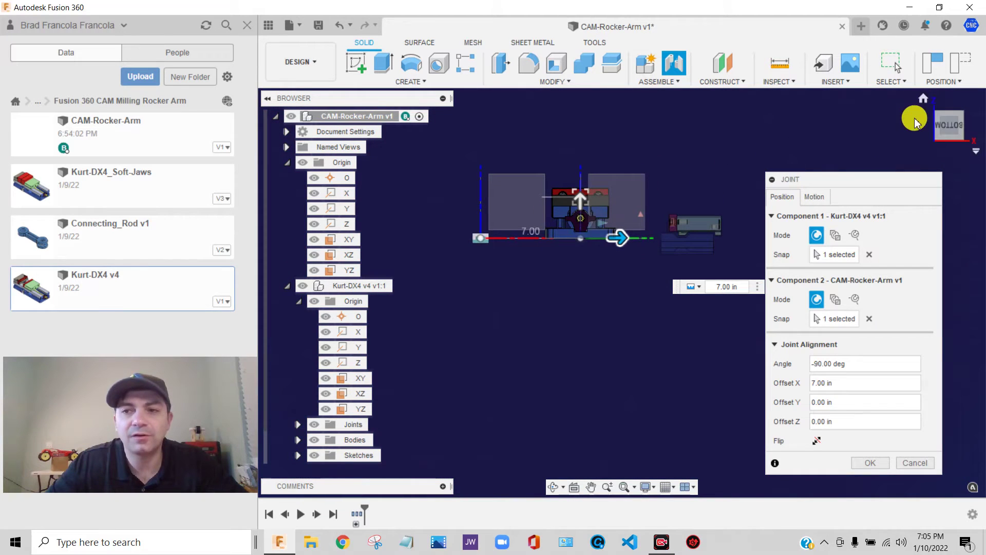
{"action": "left_click", "coordinate": [950, 122]}
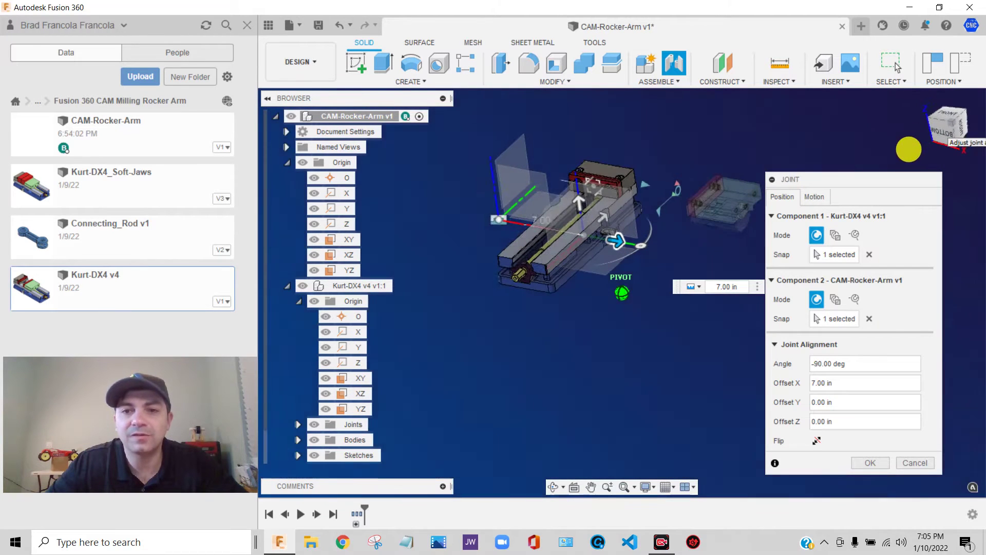
Step: Finish the joint, then collapse the root Origin and Kurt-DX4 v4 v1:1 Browser nodes
{"action": "left_click", "coordinate": [867, 464]}
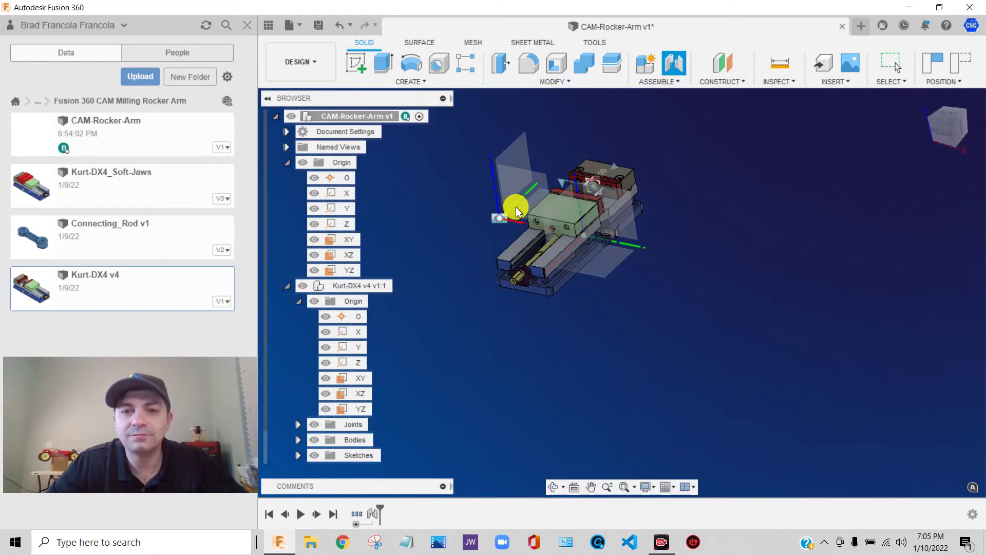
{"action": "left_click", "coordinate": [944, 126]}
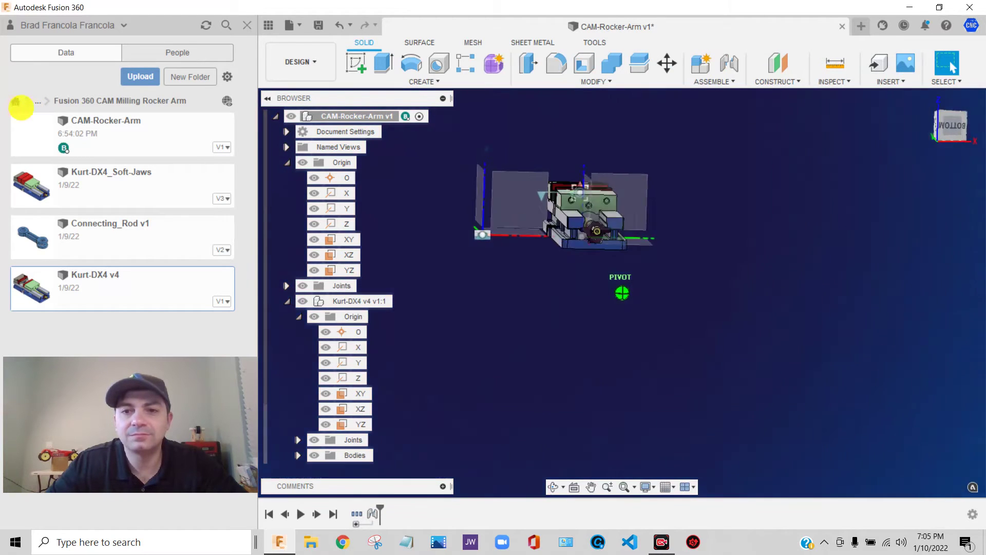
{"action": "left_click", "coordinate": [288, 163]}
{"action": "left_click", "coordinate": [287, 194]}
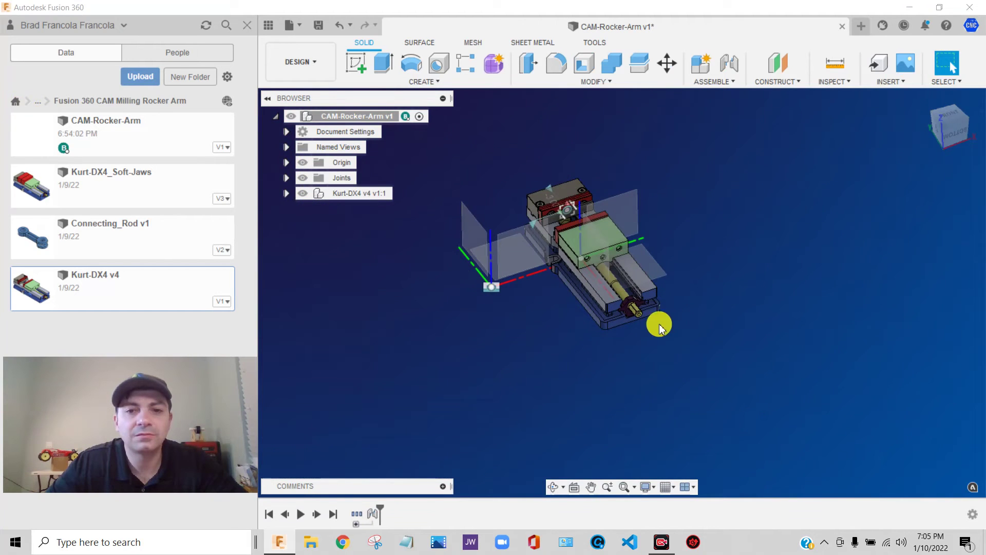
{"action": "scroll", "coordinate": [668, 241], "scroll_direction": "up", "scroll_amount": 3}
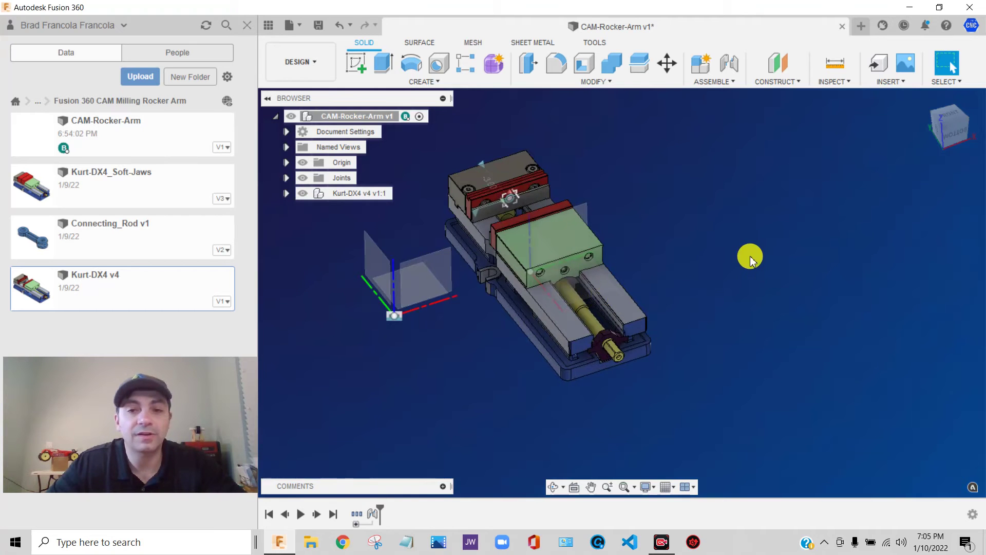
{"action": "middle_click_drag", "start_coordinate": [748, 257], "coordinate": [791, 229], "text": "shift"}
{"action": "mouse_move", "coordinate": [945, 123]}
{"action": "left_mouse_down"}
{"action": "mouse_move", "coordinate": [865, 115]}
{"action": "mouse_move", "coordinate": [949, 136]}
{"action": "left_mouse_up"}
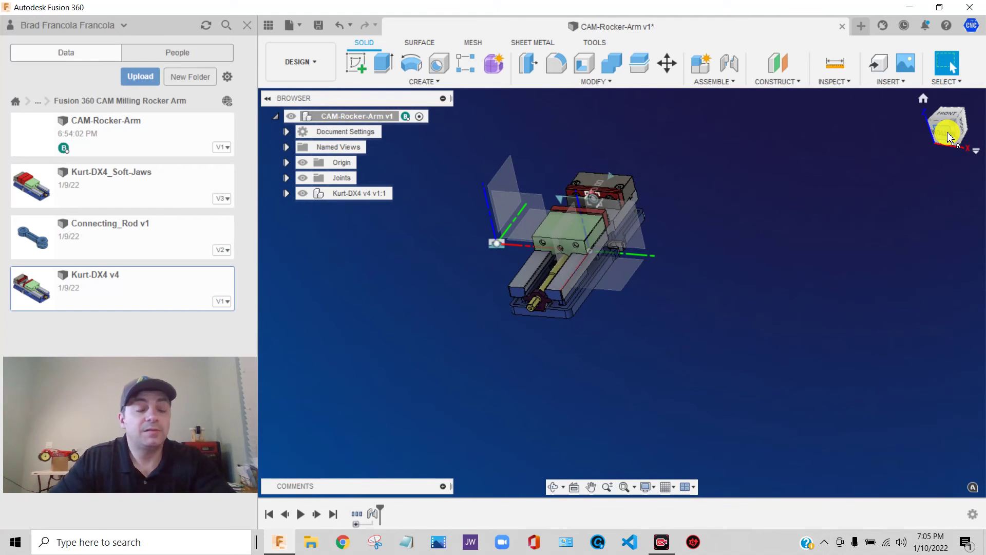